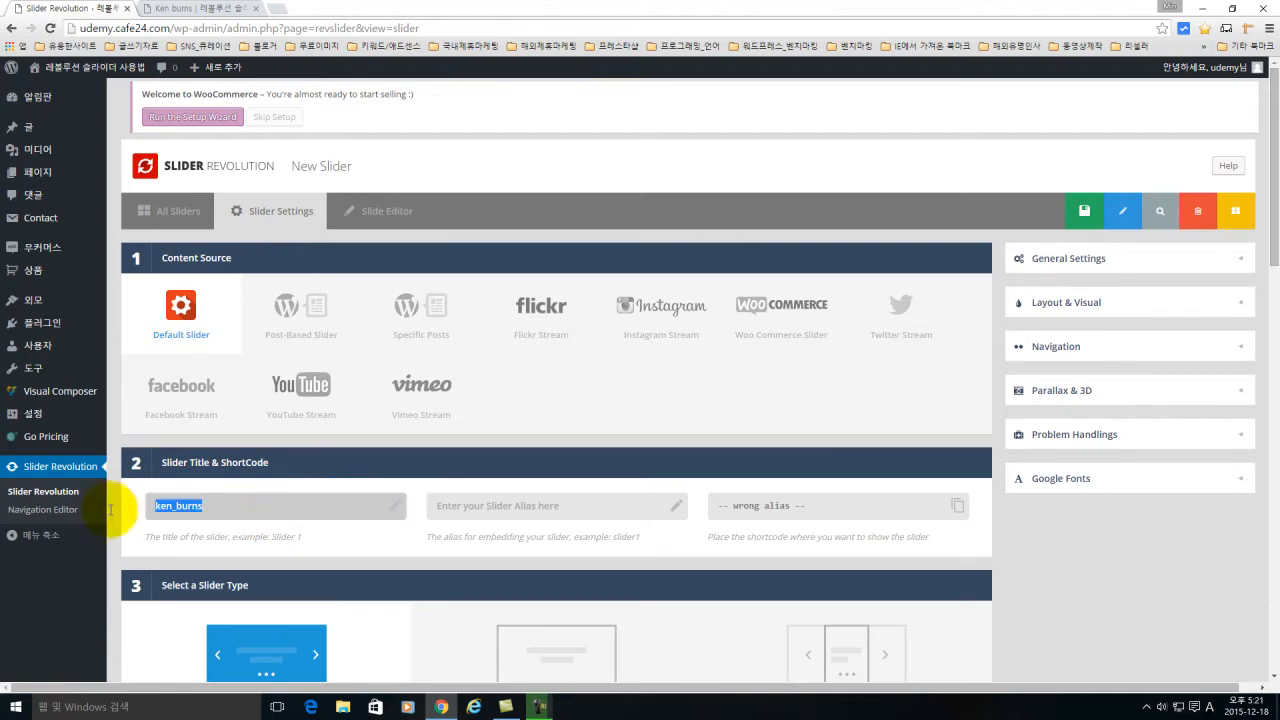
# - Set the new slider's alias to ken_burns and load the Slideshow-Auto preset for the Standard Slider type
pyautogui.moveTo(148, 506); pyautogui.dragTo(256, 540)
pyautogui.click(497, 500)
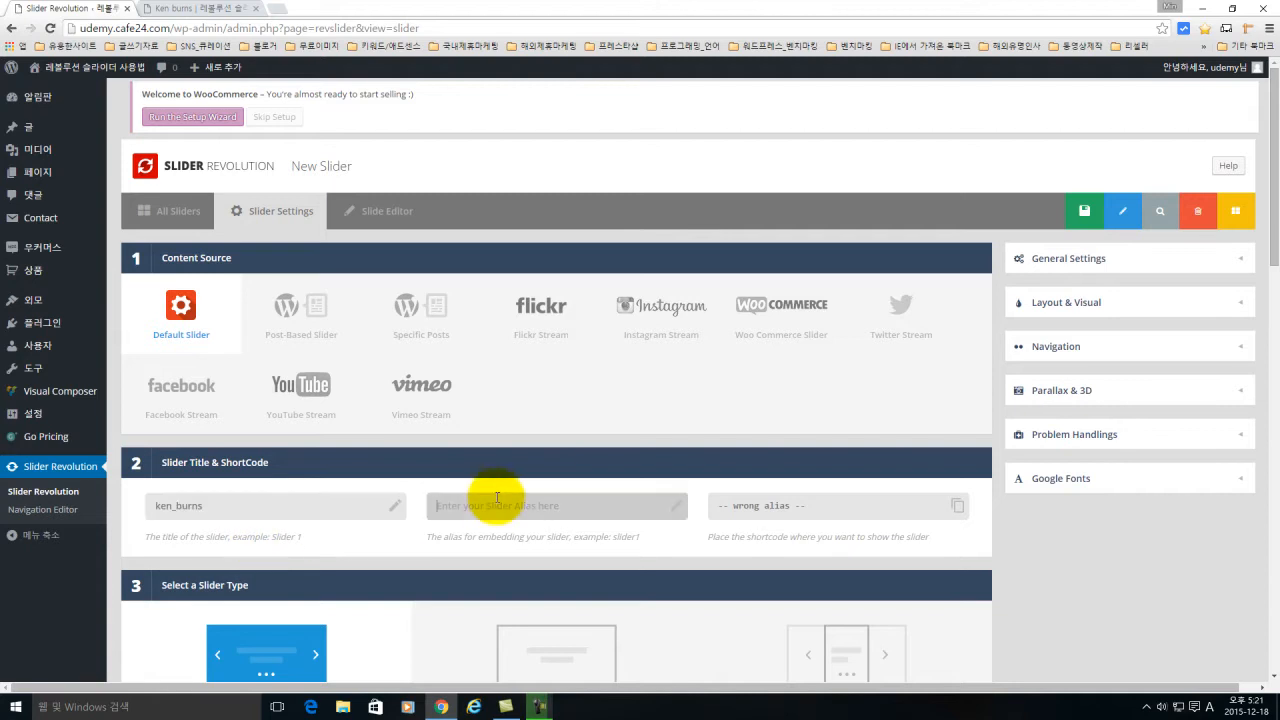
pyautogui.scroll(-3, 537, 523)
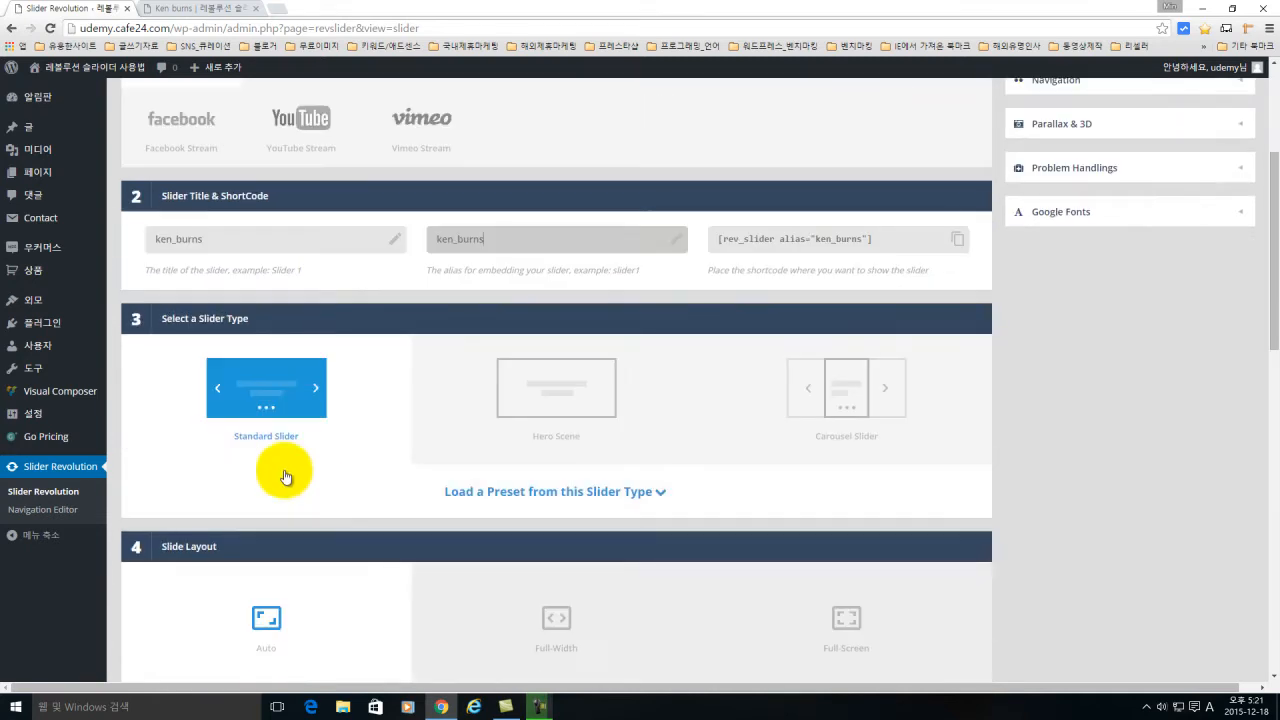
pyautogui.click(523, 491)
pyautogui.scroll(-2, 528, 495)
pyautogui.click(236, 403)
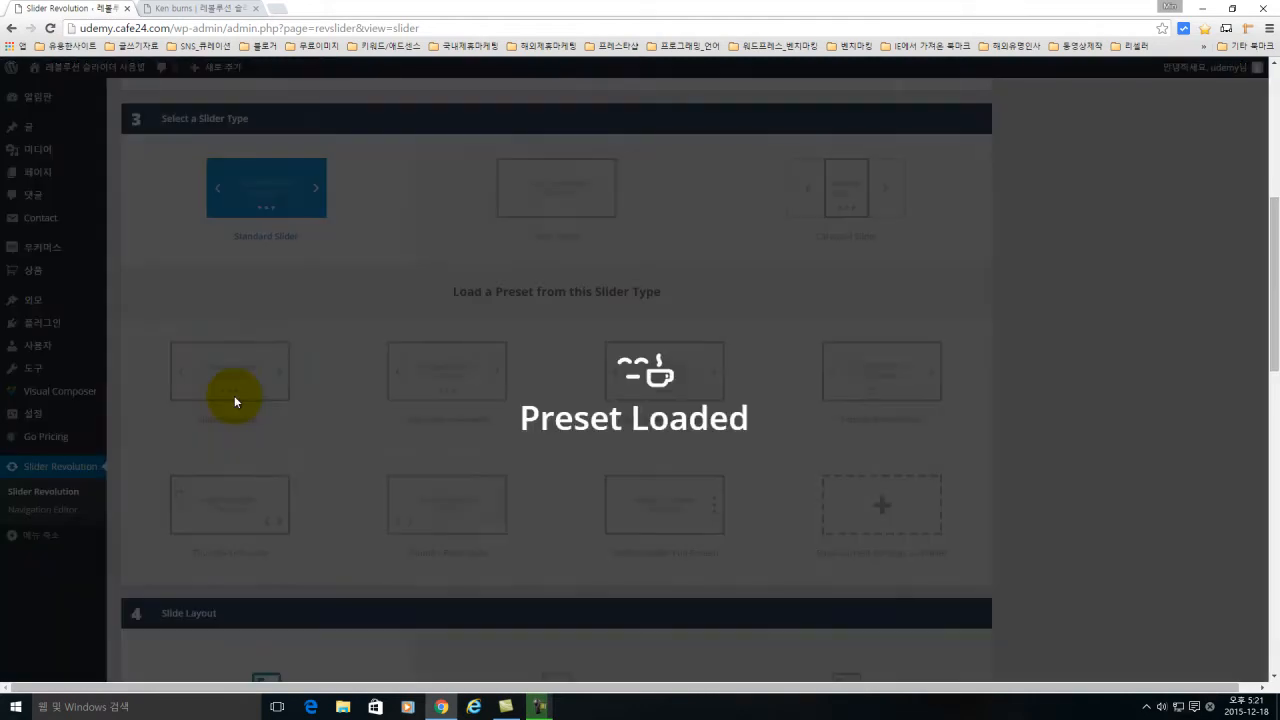
# - Create the slider with the preset's Auto layout and open its slide editor to start building slides
pyautogui.scroll(-3, 305, 450)
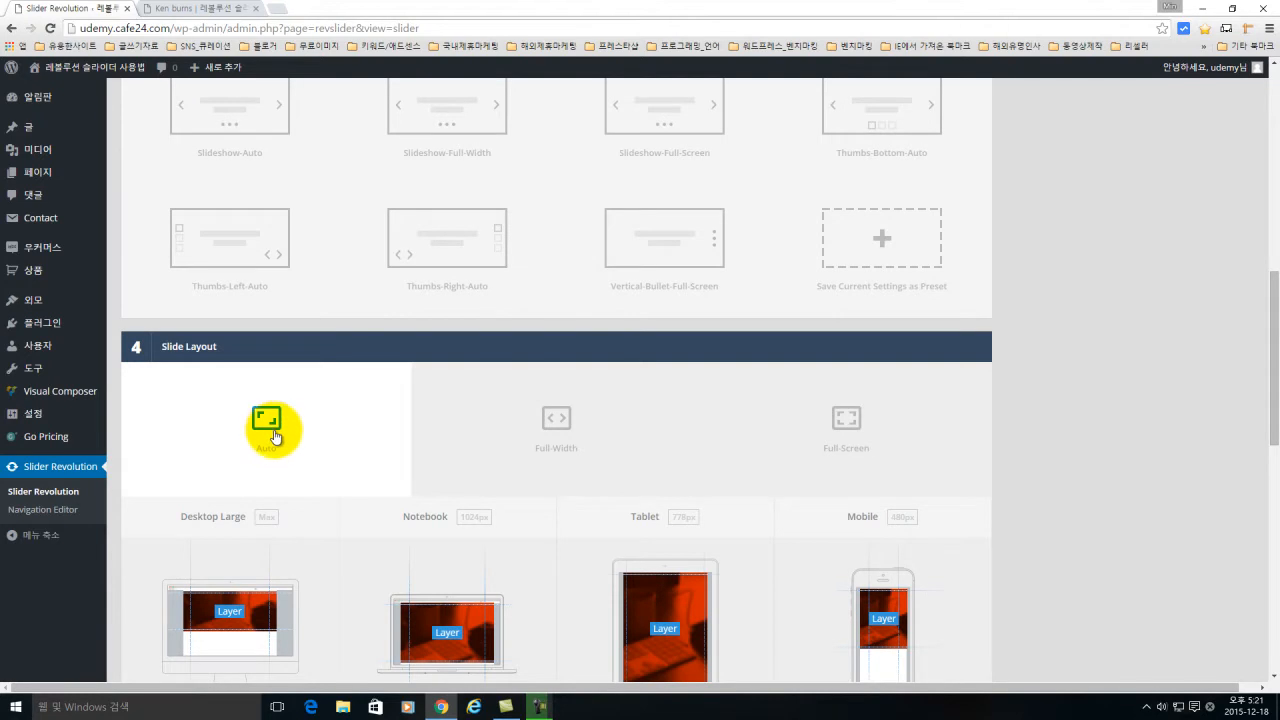
pyautogui.scroll(-7, 369, 466)
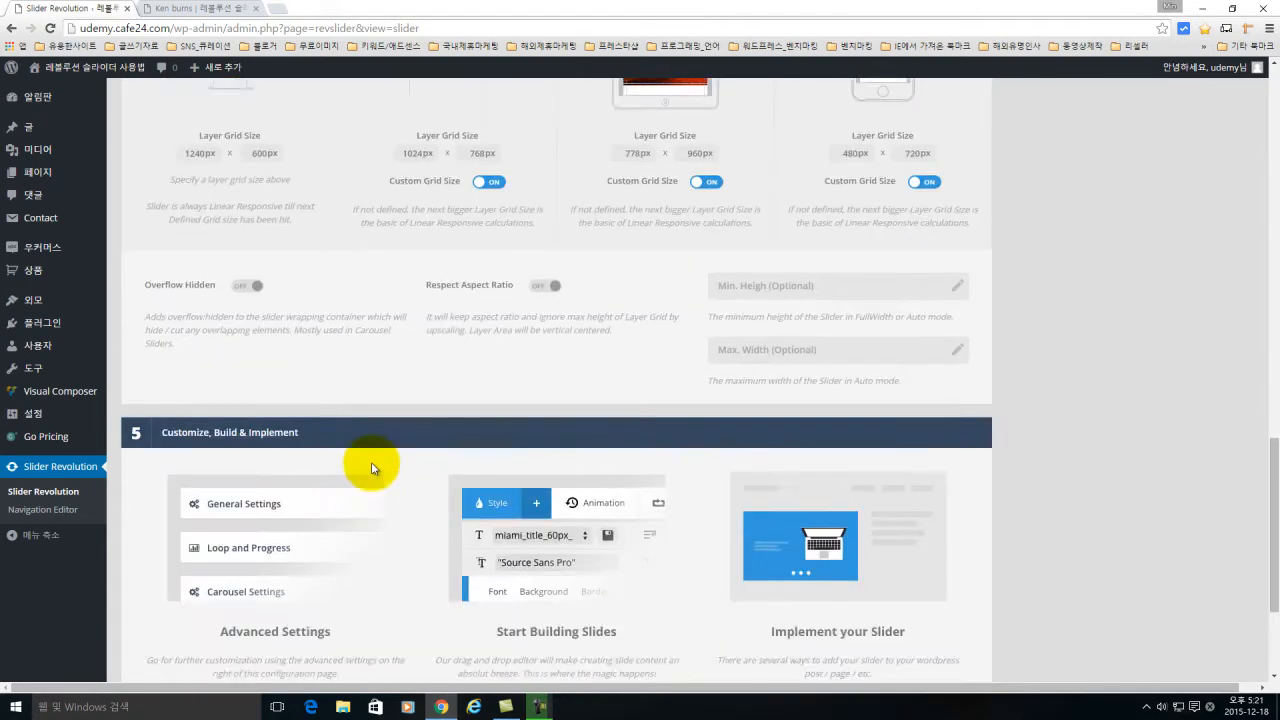
pyautogui.scroll(-3, 371, 467)
pyautogui.click(430, 574)
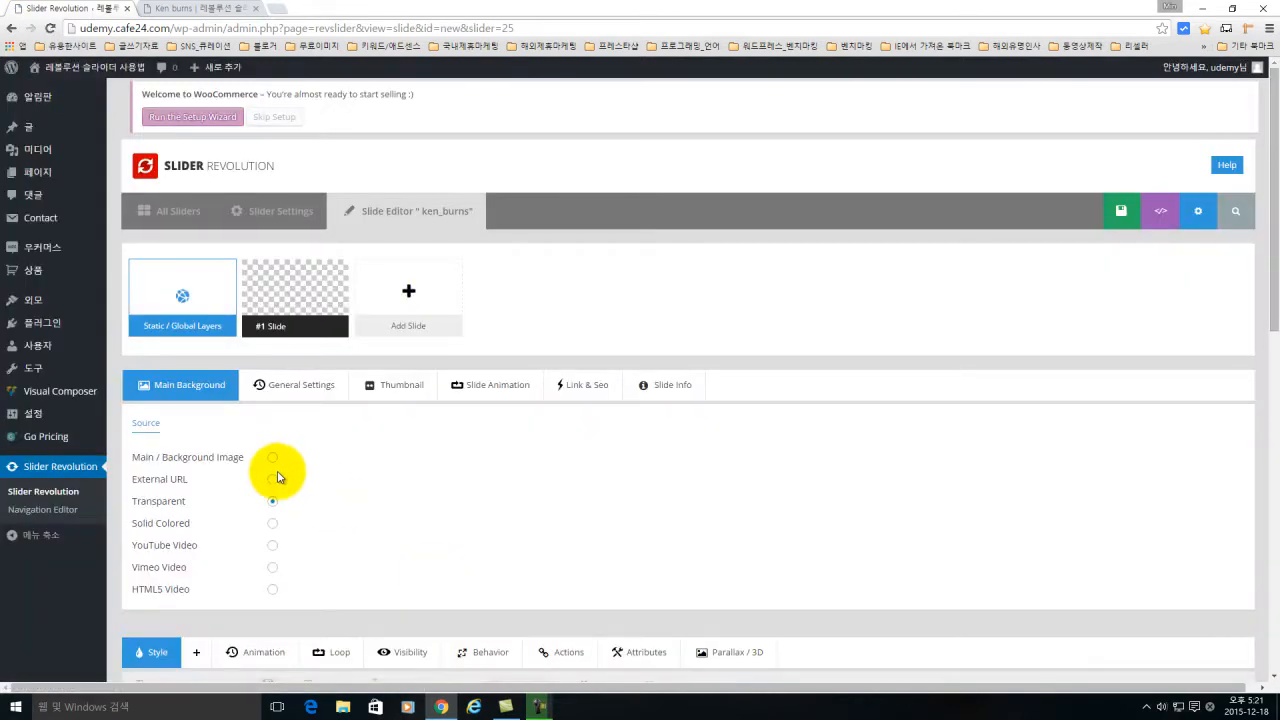
# - Set slide 1's source to Main / Background Image using the snowy pavilion photo, and save the slide
pyautogui.click(272, 459)
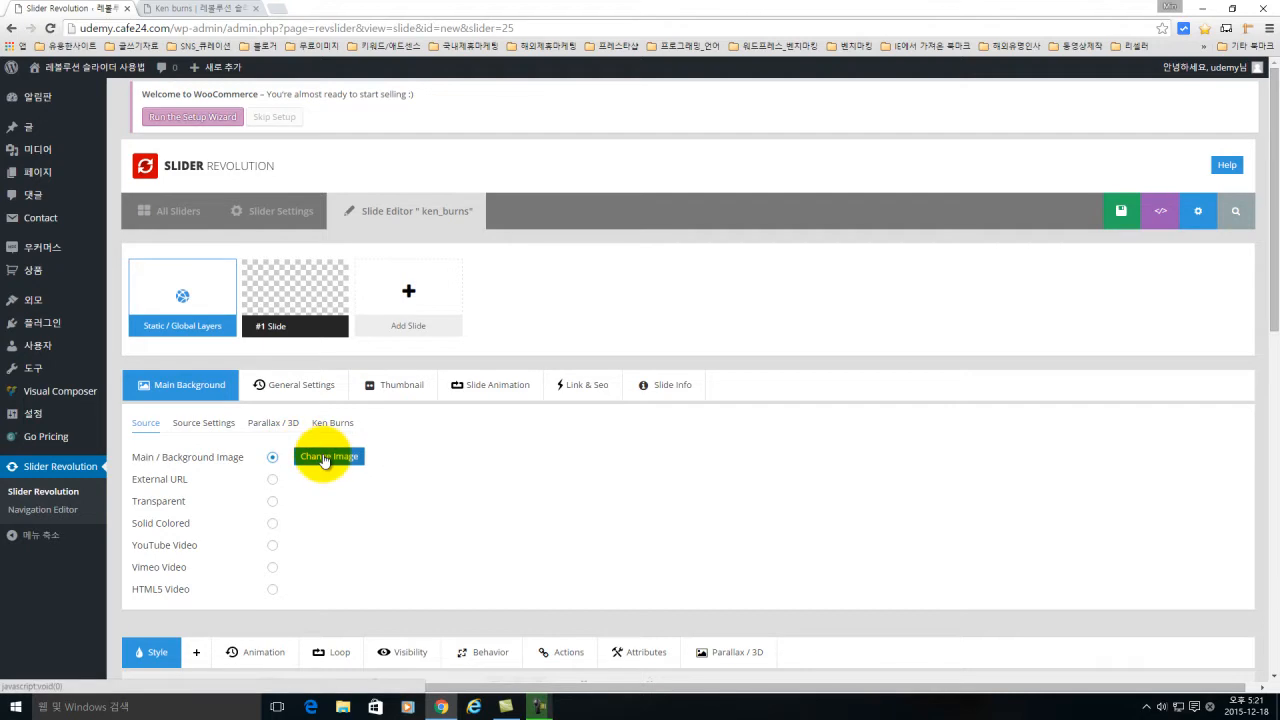
pyautogui.click(324, 458)
pyautogui.click(320, 460)
pyautogui.click(1228, 653)
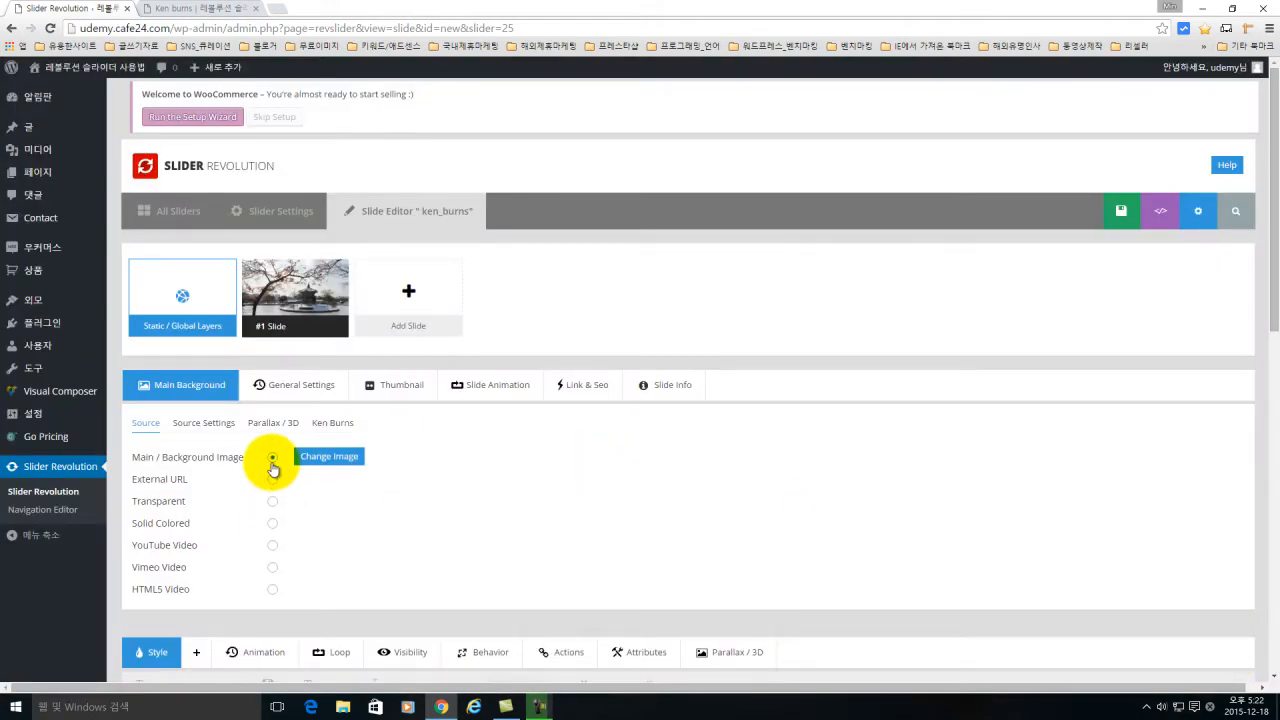
pyautogui.click(1078, 211)
# - Add the ken_burns slider to the Ken burns page, updating it and reloading the live page to check it
pyautogui.moveTo(43, 183)
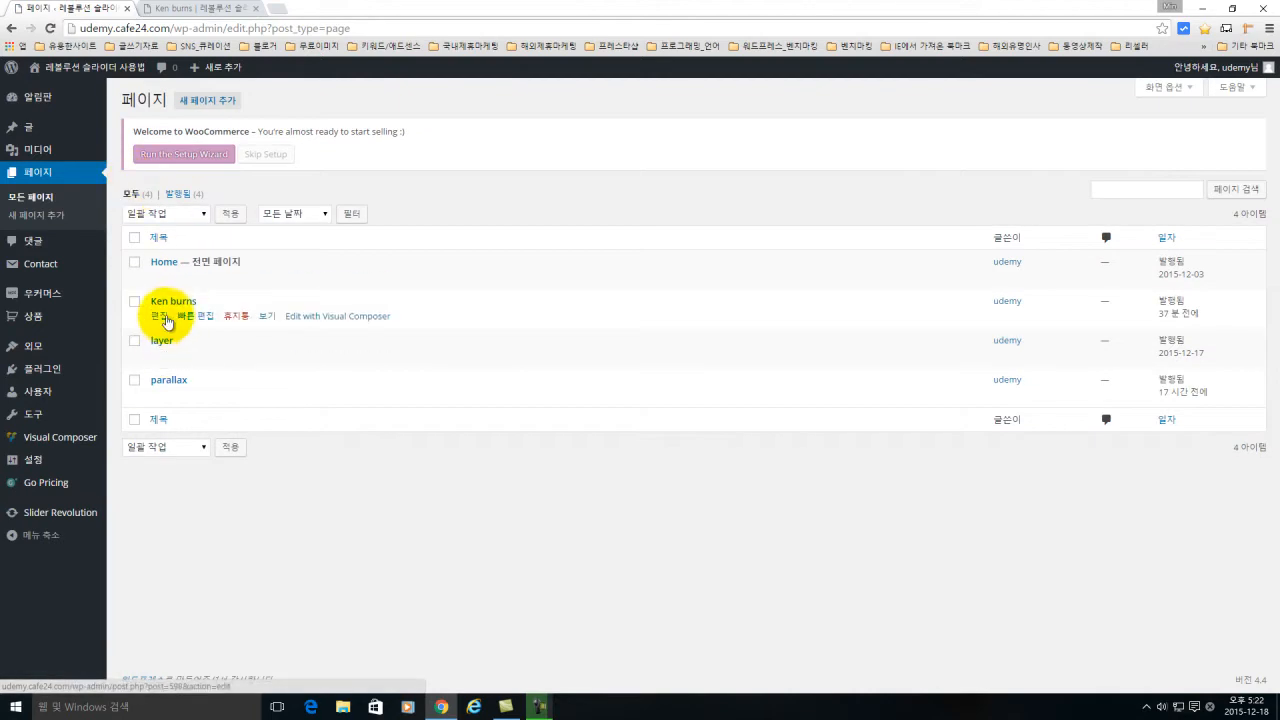
pyautogui.click(162, 317)
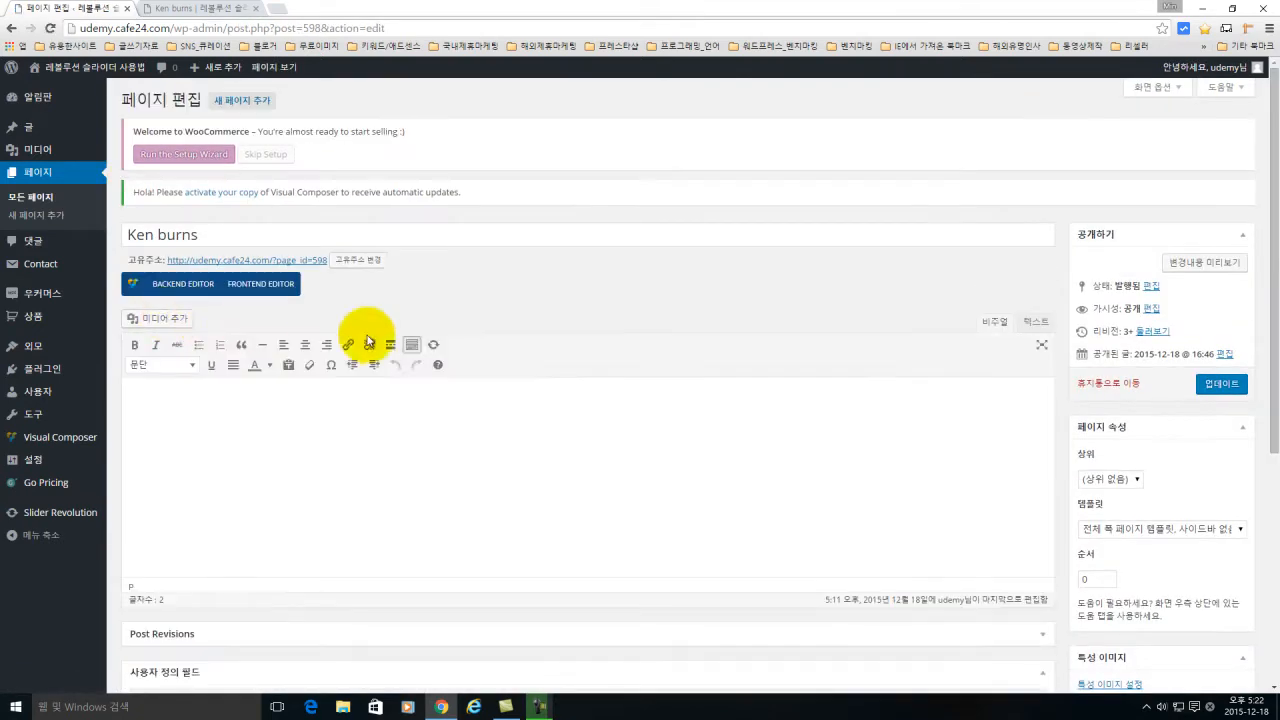
pyautogui.click(433, 346)
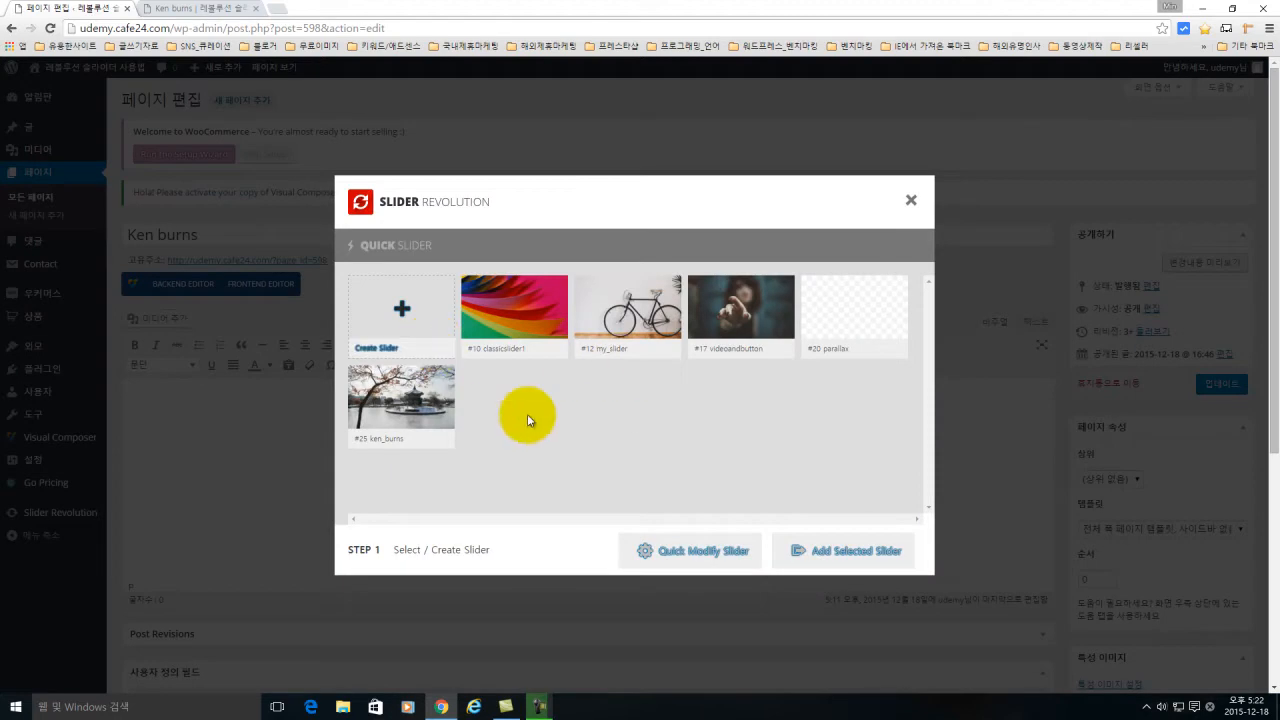
pyautogui.click(404, 424)
pyautogui.click(842, 551)
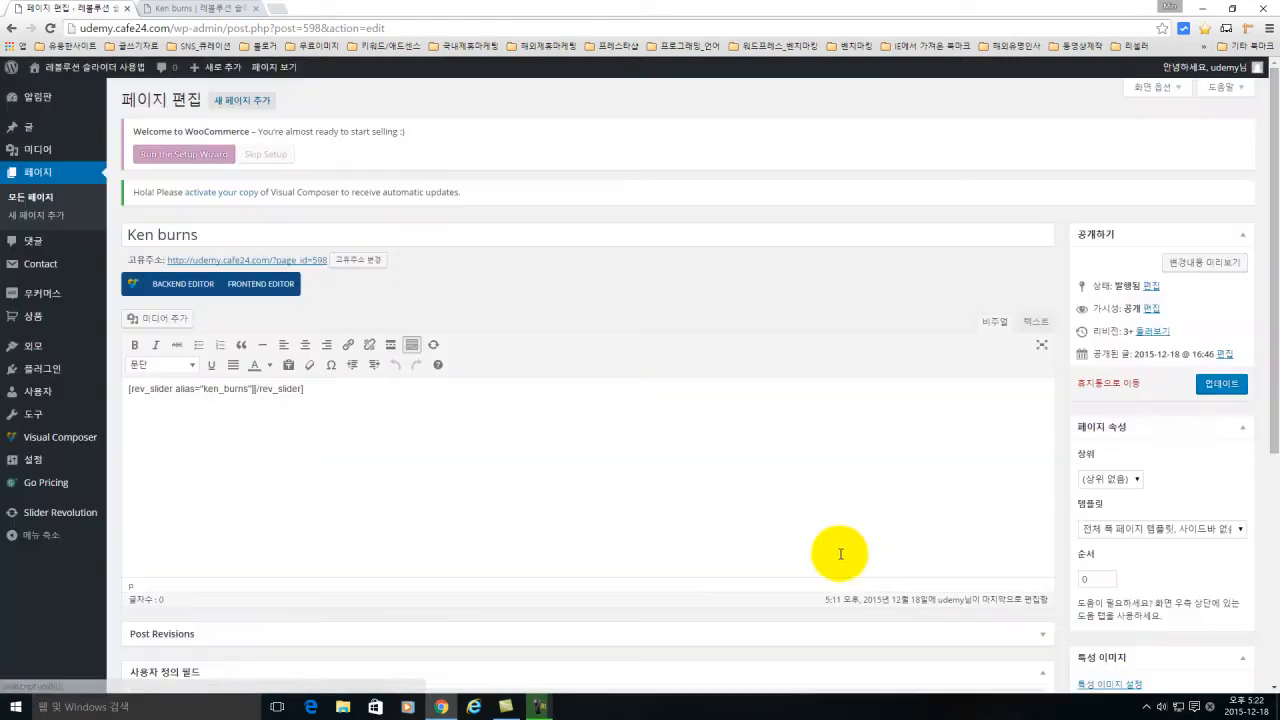
pyautogui.click(1220, 388)
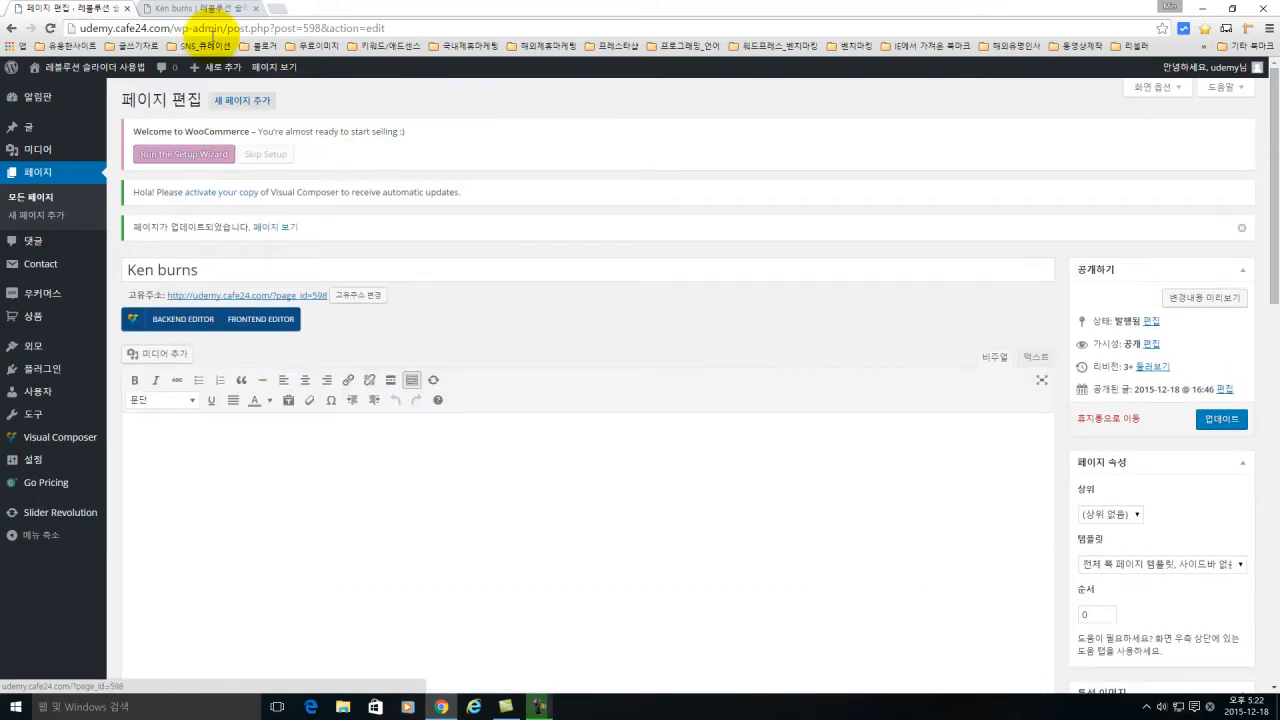
pyautogui.click(179, 10)
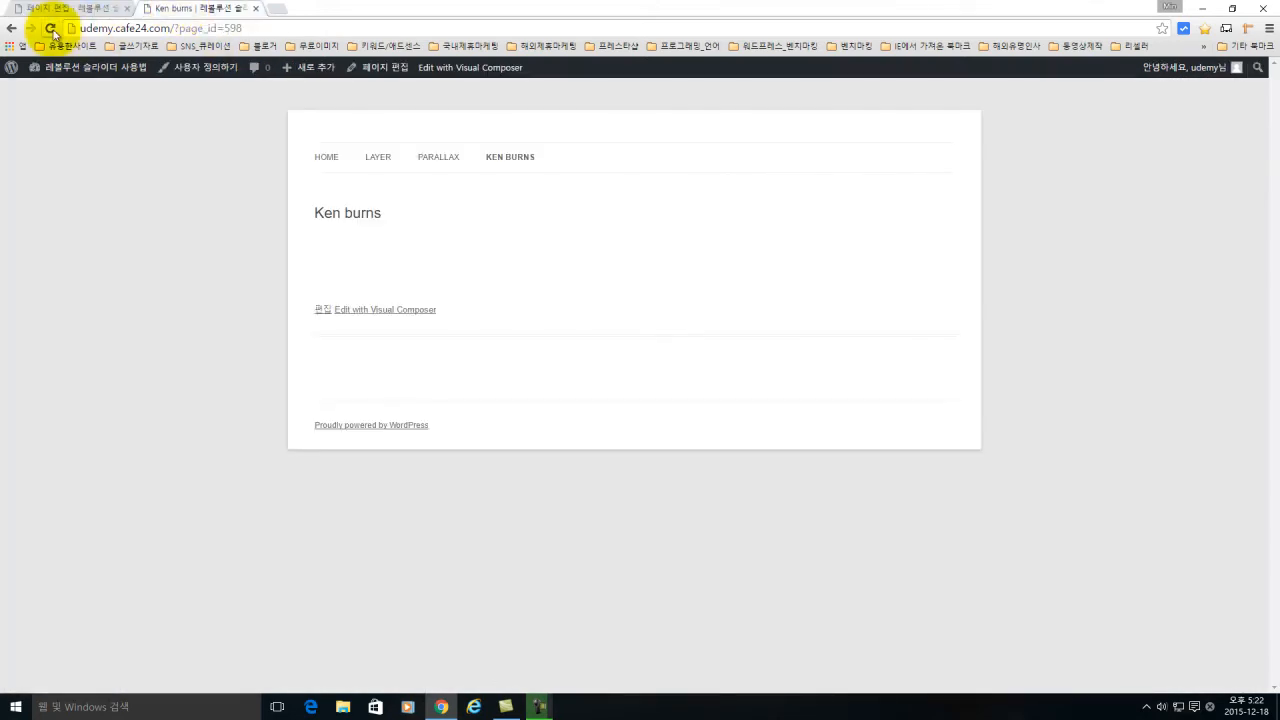
pyautogui.click(51, 29)
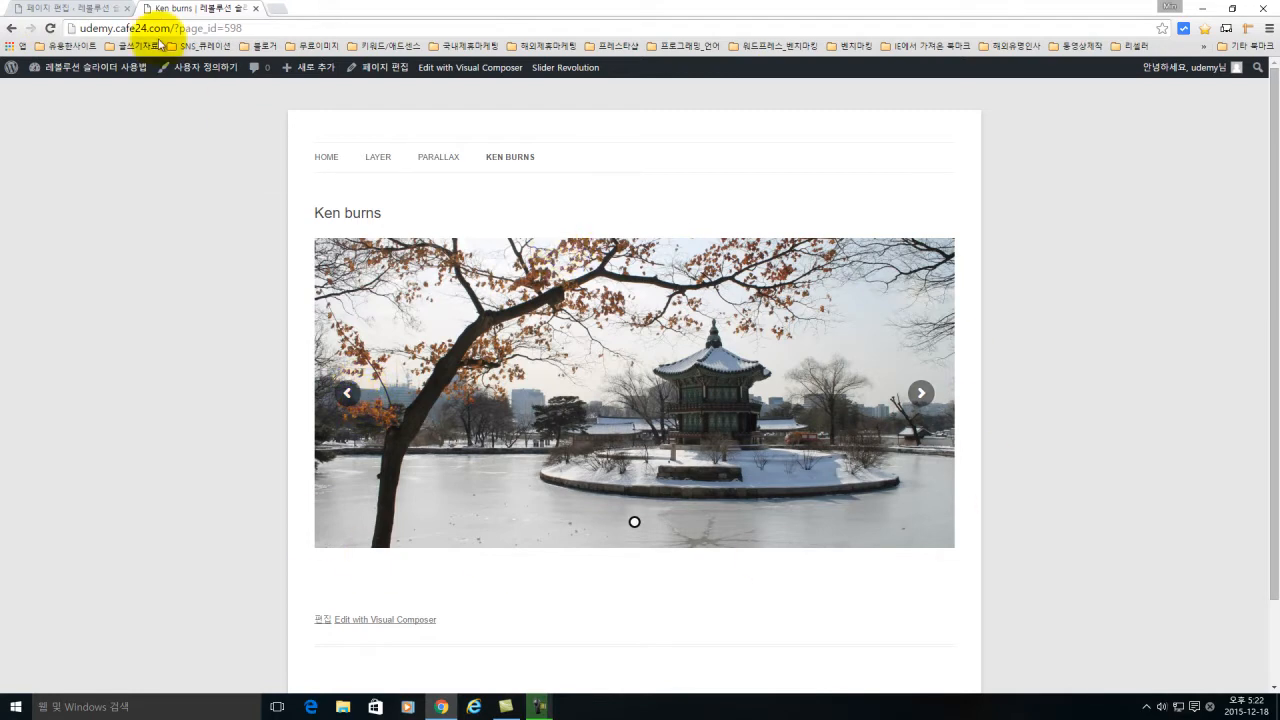
# - Reopen the ken_burns slider in the slide editor and turn on Ken Burns / Pan Zoom for slide 1
pyautogui.click(60, 9)
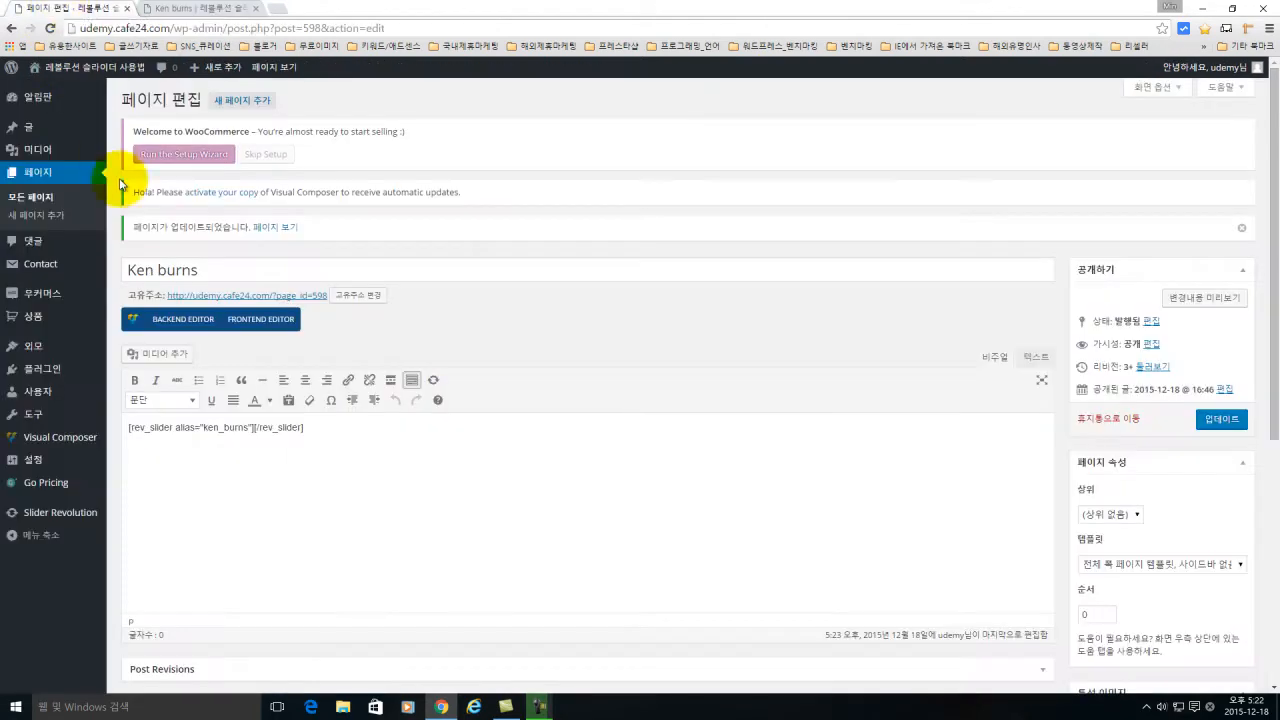
pyautogui.click(49, 512)
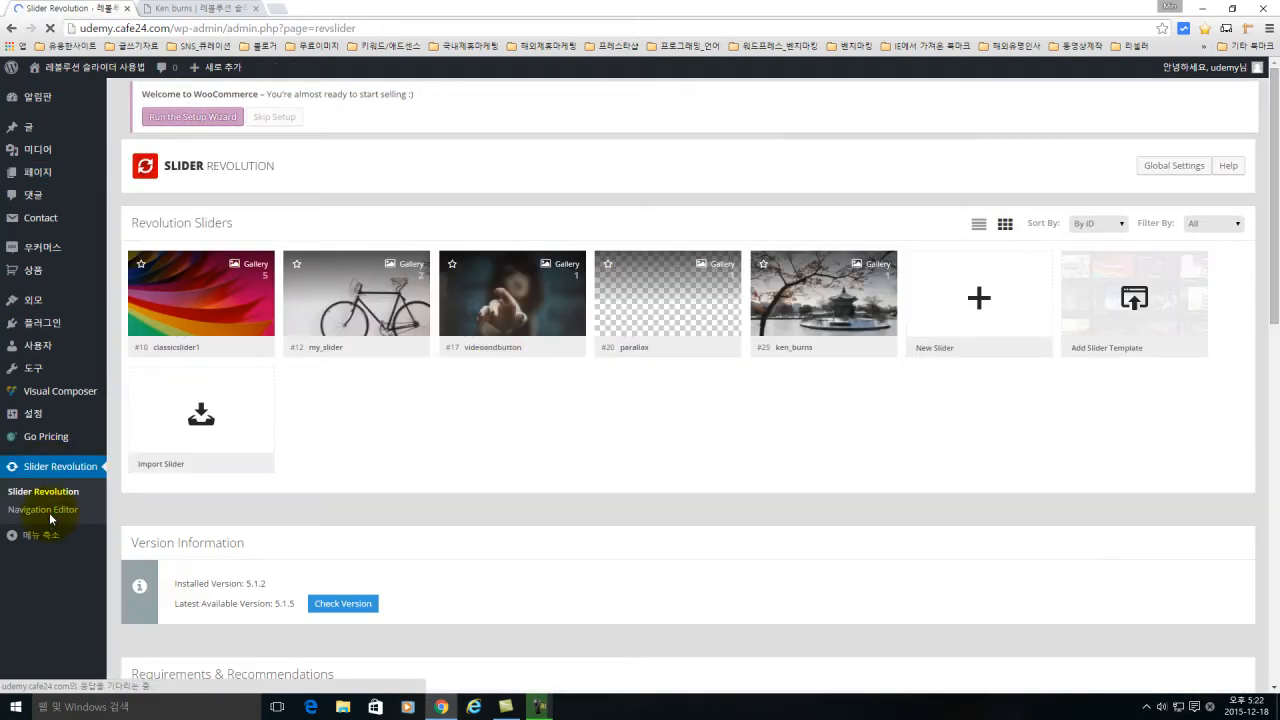
pyautogui.click(810, 314)
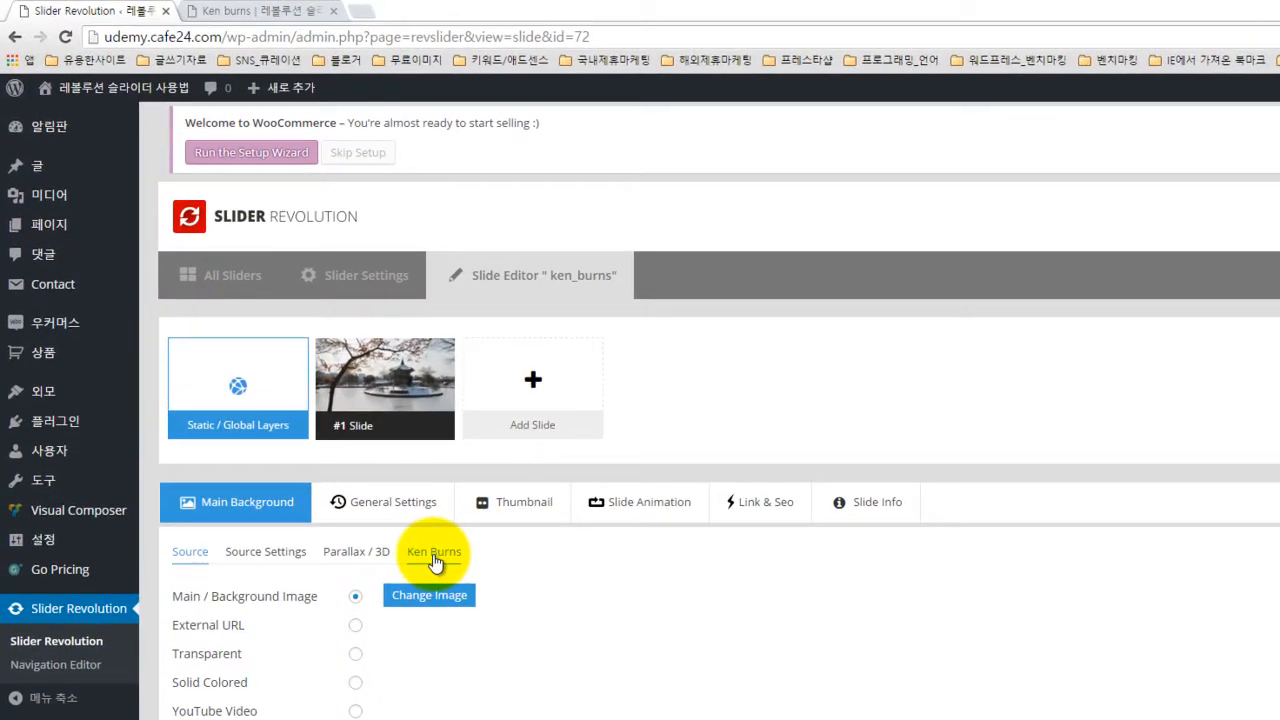
pyautogui.click(435, 556)
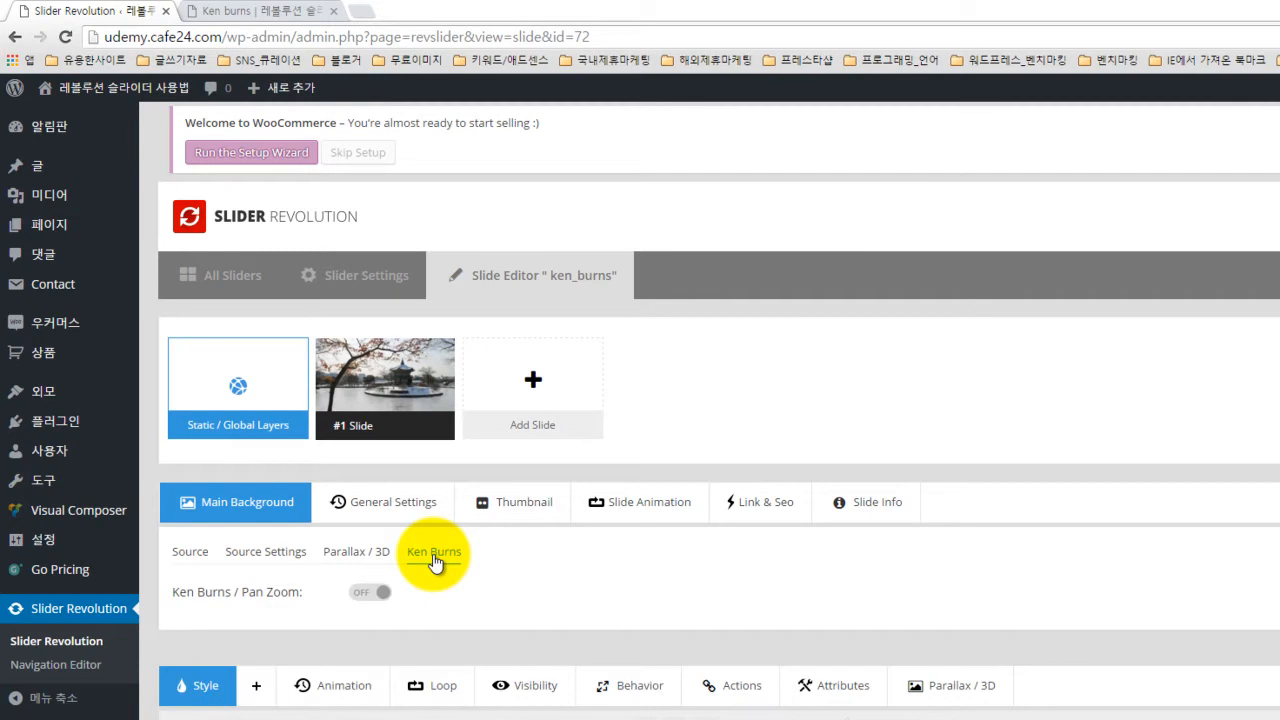
pyautogui.click(363, 597)
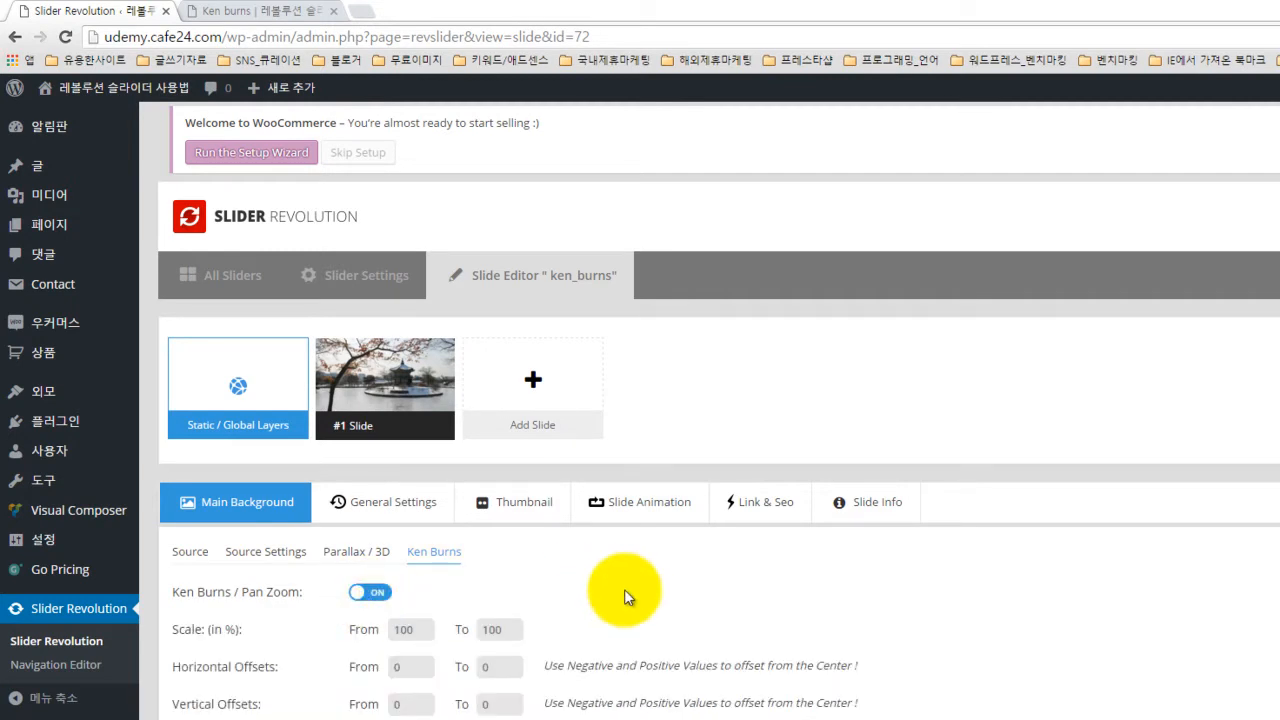
# - Set the Ken Burns ending scale to 200%, save the slide and preview the effect on the reloaded live page
pyautogui.scroll(-2, 624, 589)
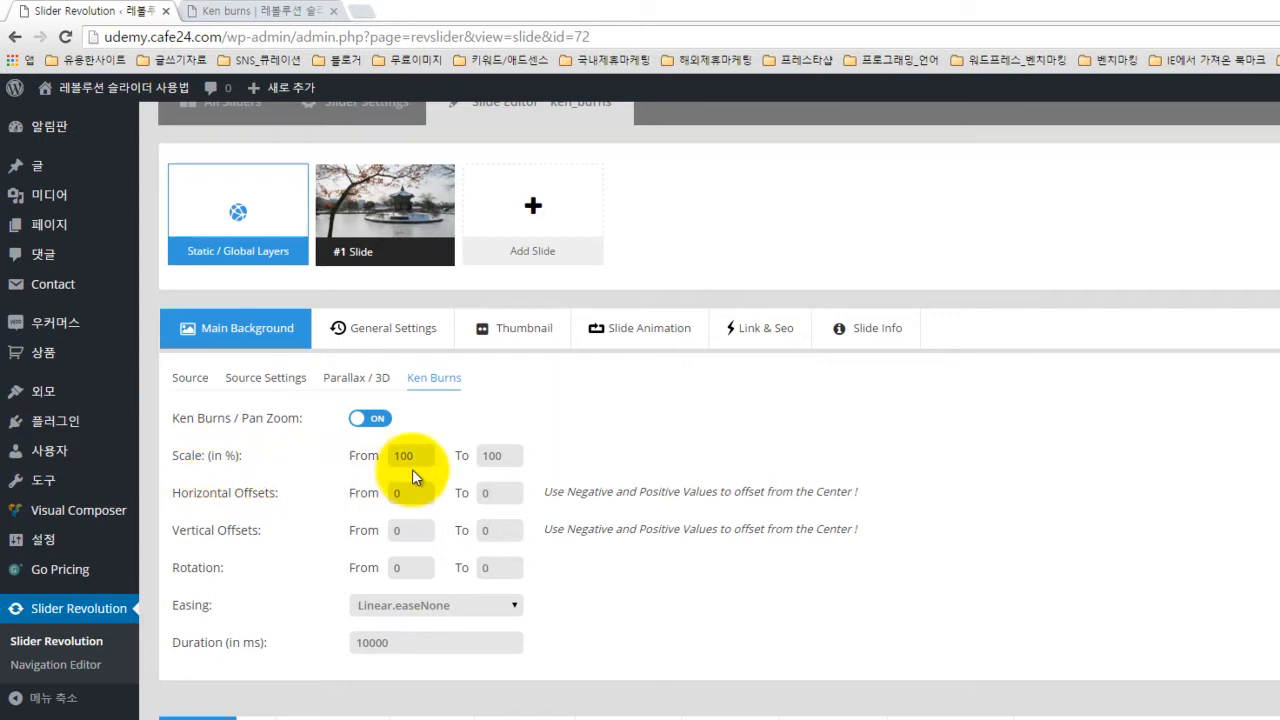
pyautogui.click(517, 460)
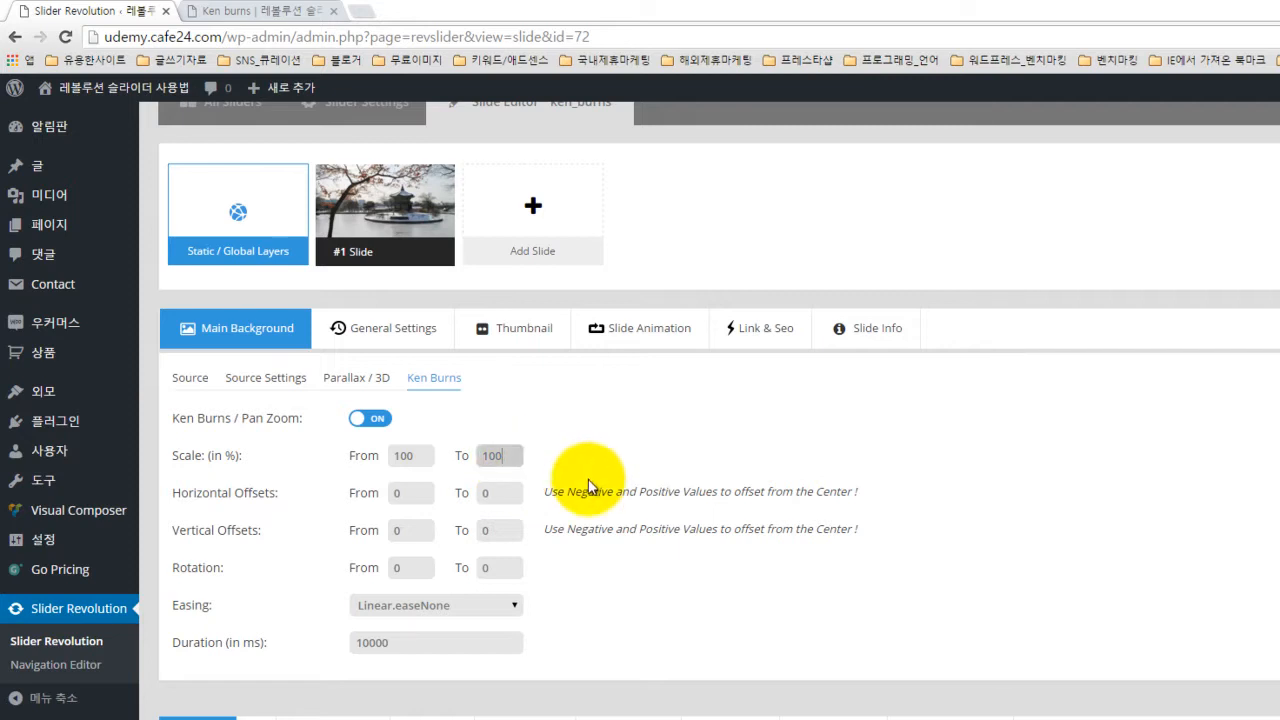
pyautogui.press('BackSpace')
pyautogui.press('BackSpace')
pyautogui.press('BackSpace')
pyautogui.write('200')
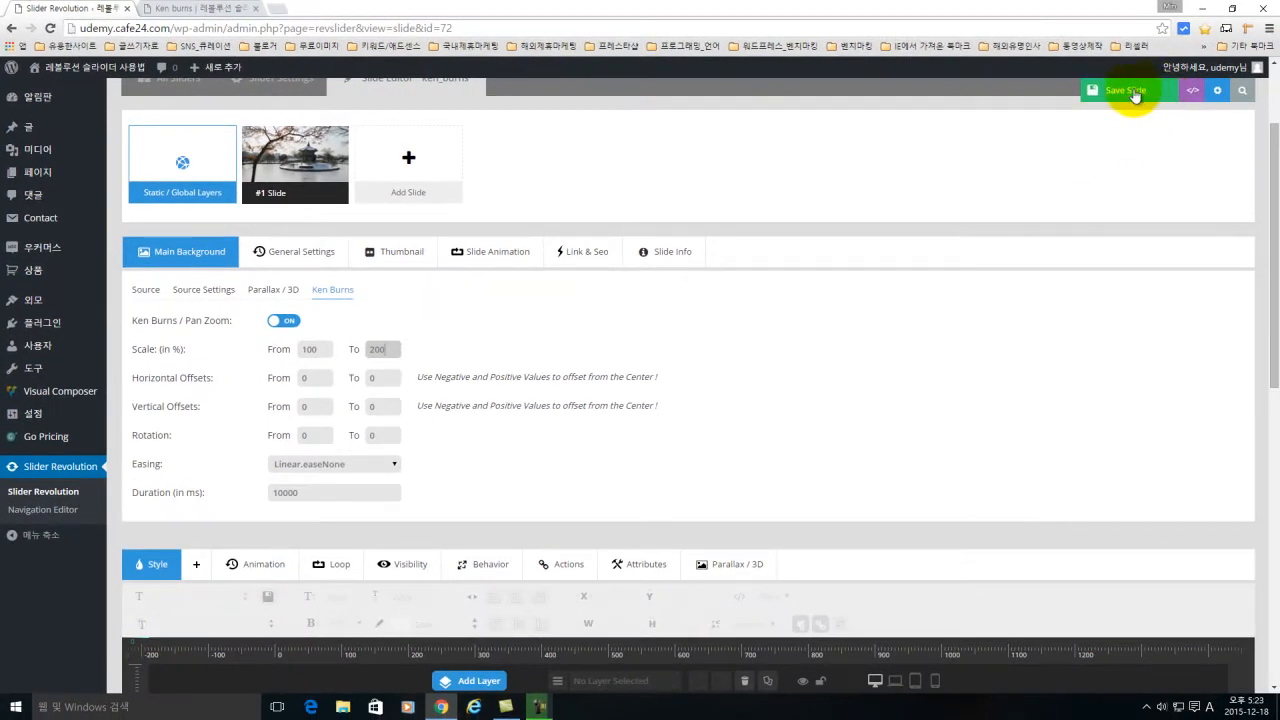
pyautogui.click(1134, 92)
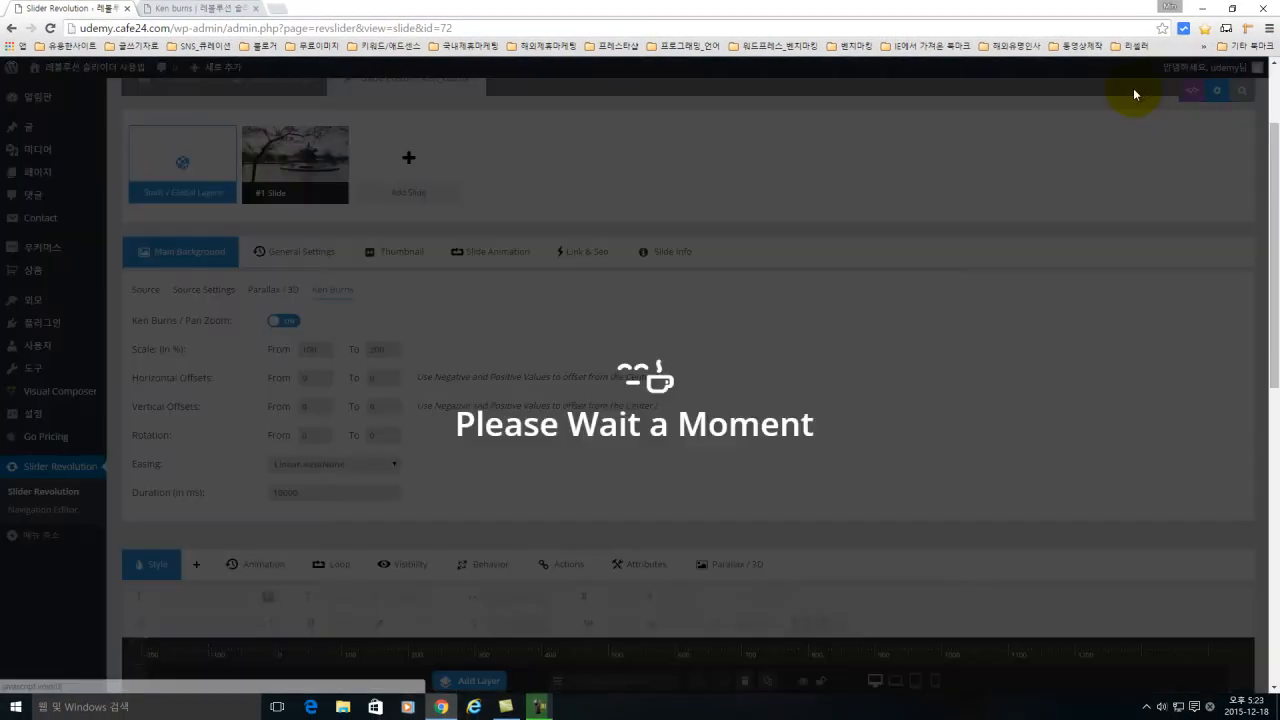
pyautogui.click(167, 7)
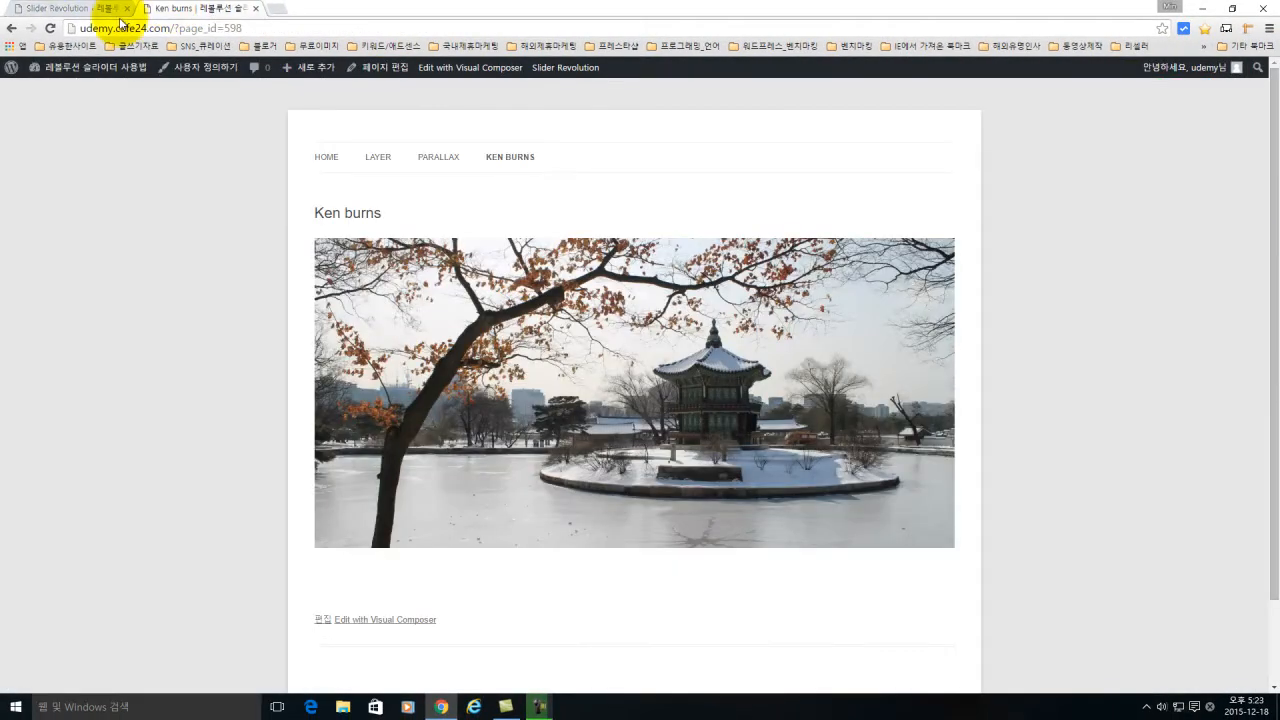
pyautogui.click(50, 28)
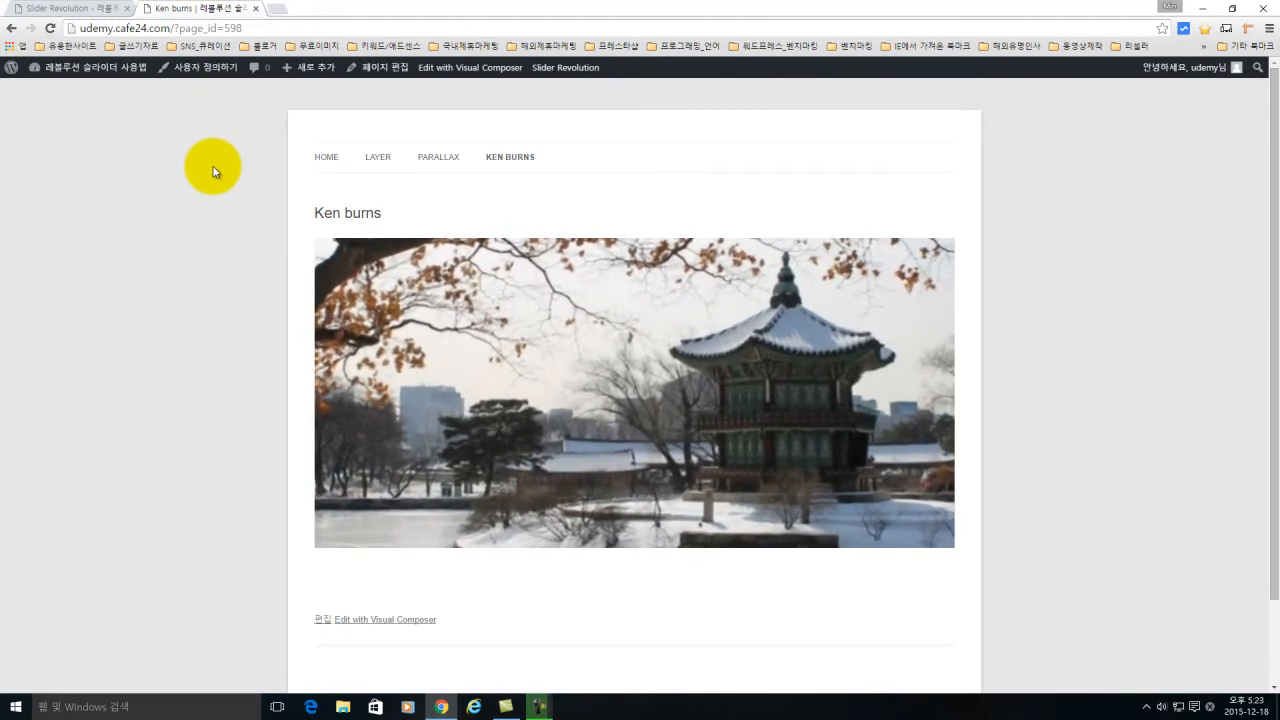
# - Set the Ken Burns ending scale to 120% and duration to 5000 ms, saving the slide and previewing the live page
pyautogui.click(68, 9)
pyautogui.doubleClick(377, 348)
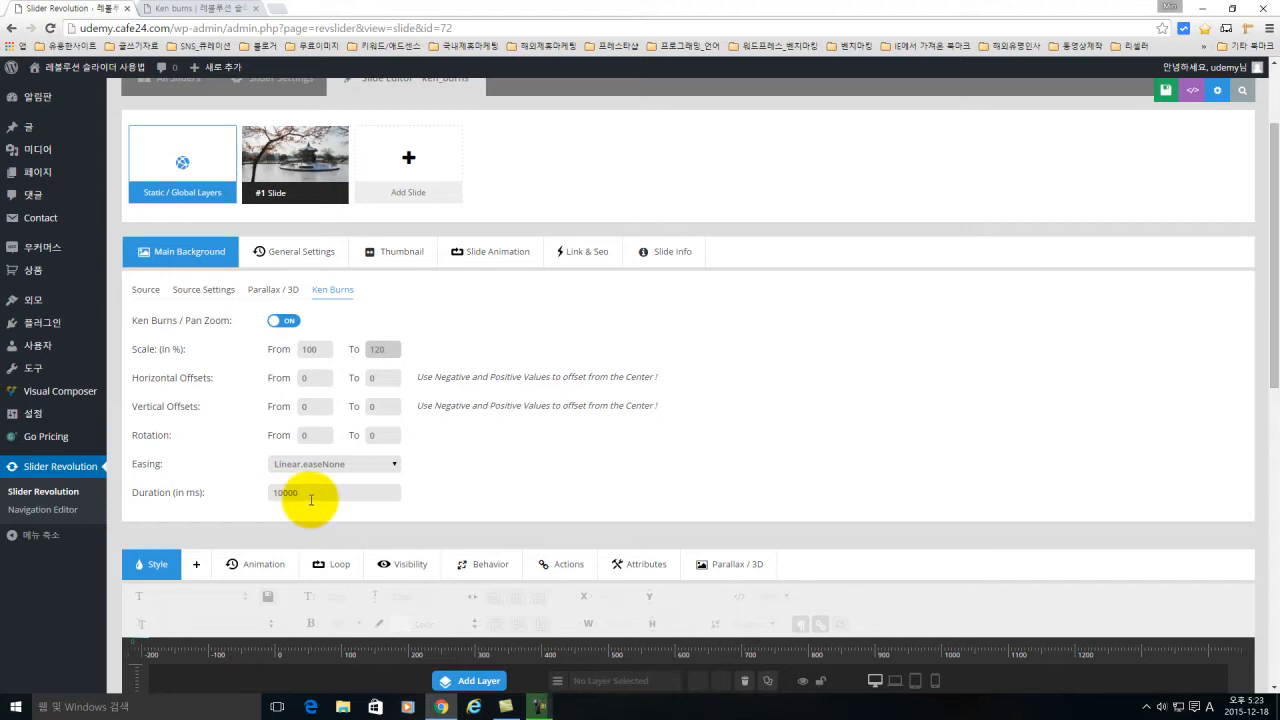
pyautogui.doubleClick(290, 493)
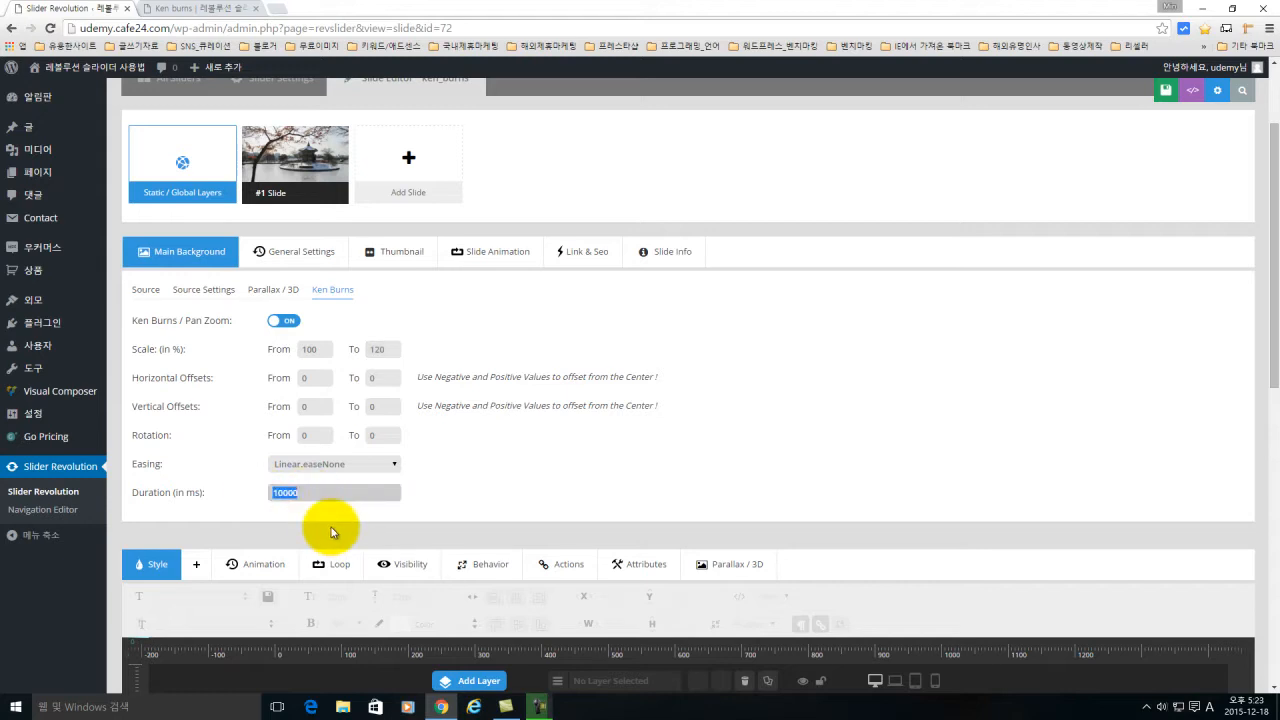
pyautogui.write('50000')
pyautogui.press('BackSpace')
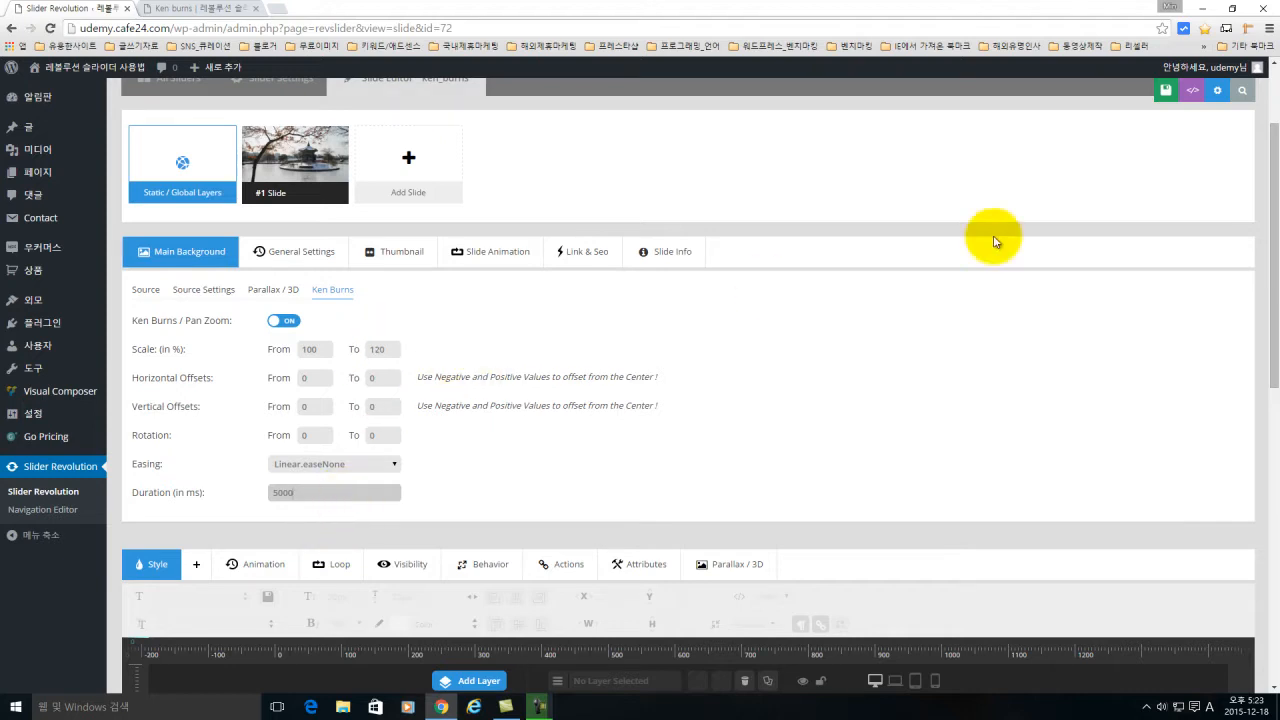
pyautogui.click(1141, 95)
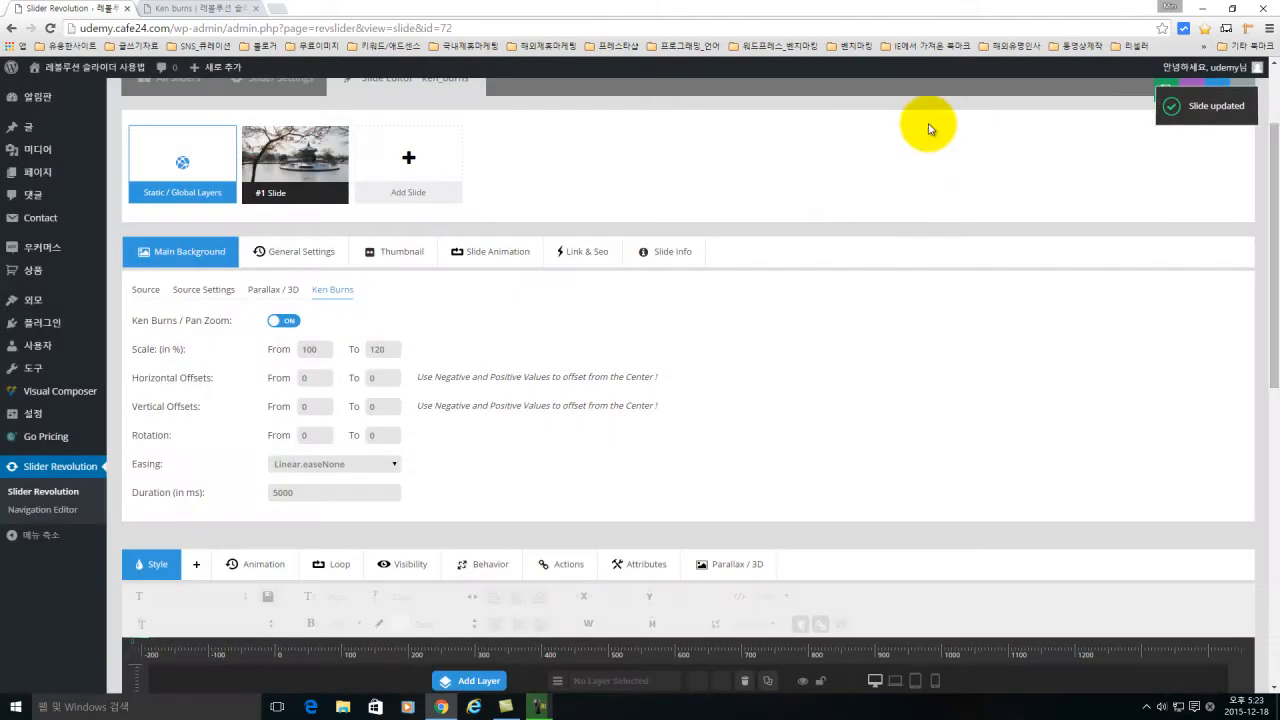
pyautogui.click(210, 10)
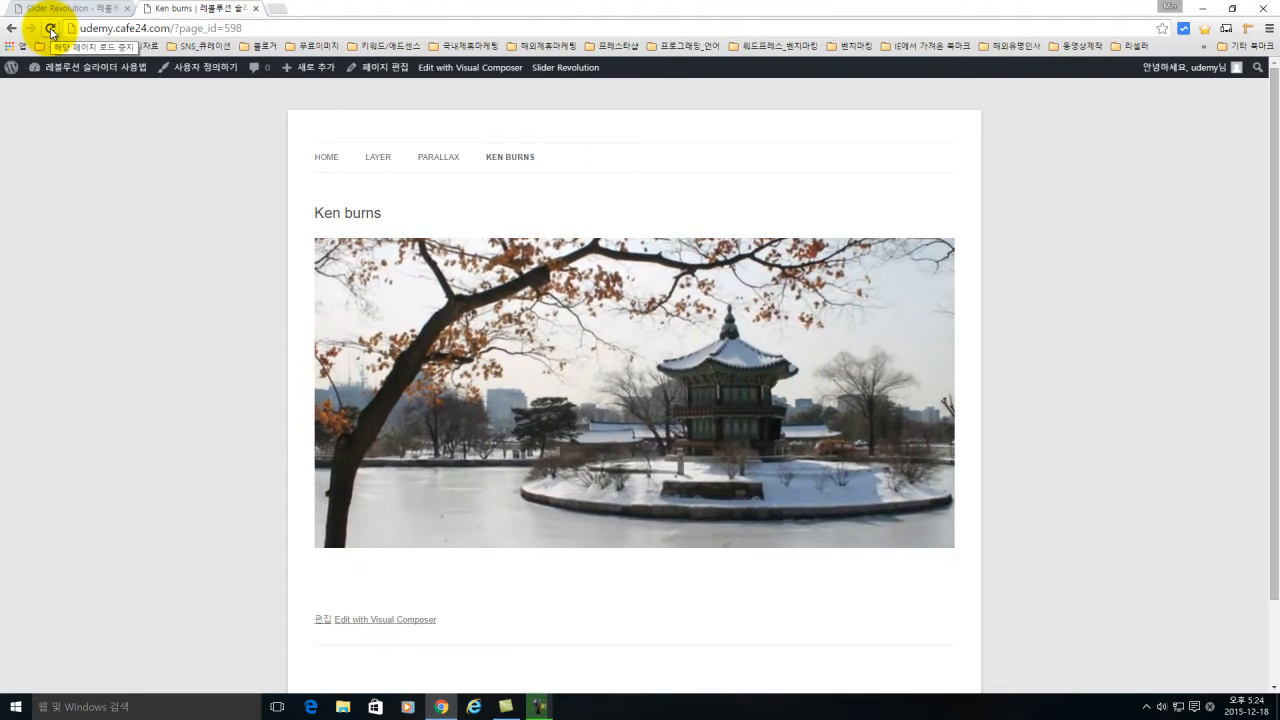
# - Set the ending horizontal and vertical offsets to 200, save the slide and preview the movement on the reloaded live page
pyautogui.click(52, 10)
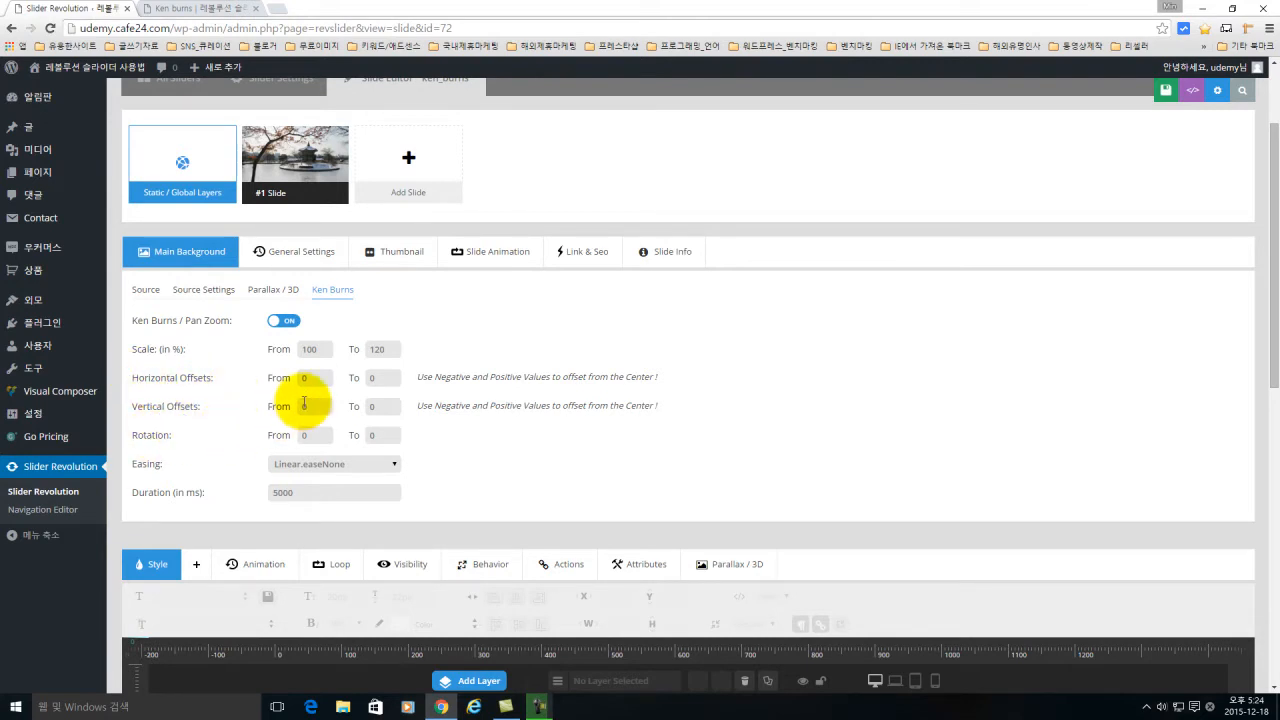
pyautogui.write('0')
pyautogui.click(386, 408)
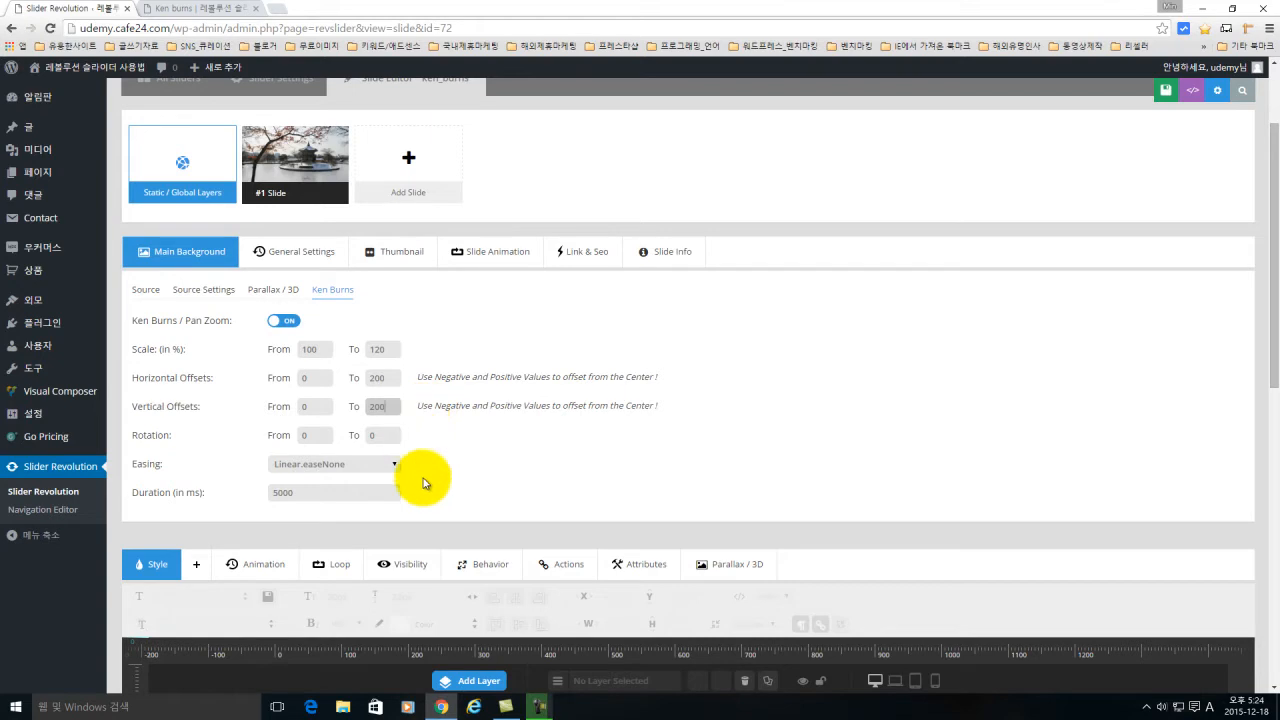
pyautogui.click(1152, 90)
pyautogui.click(195, 8)
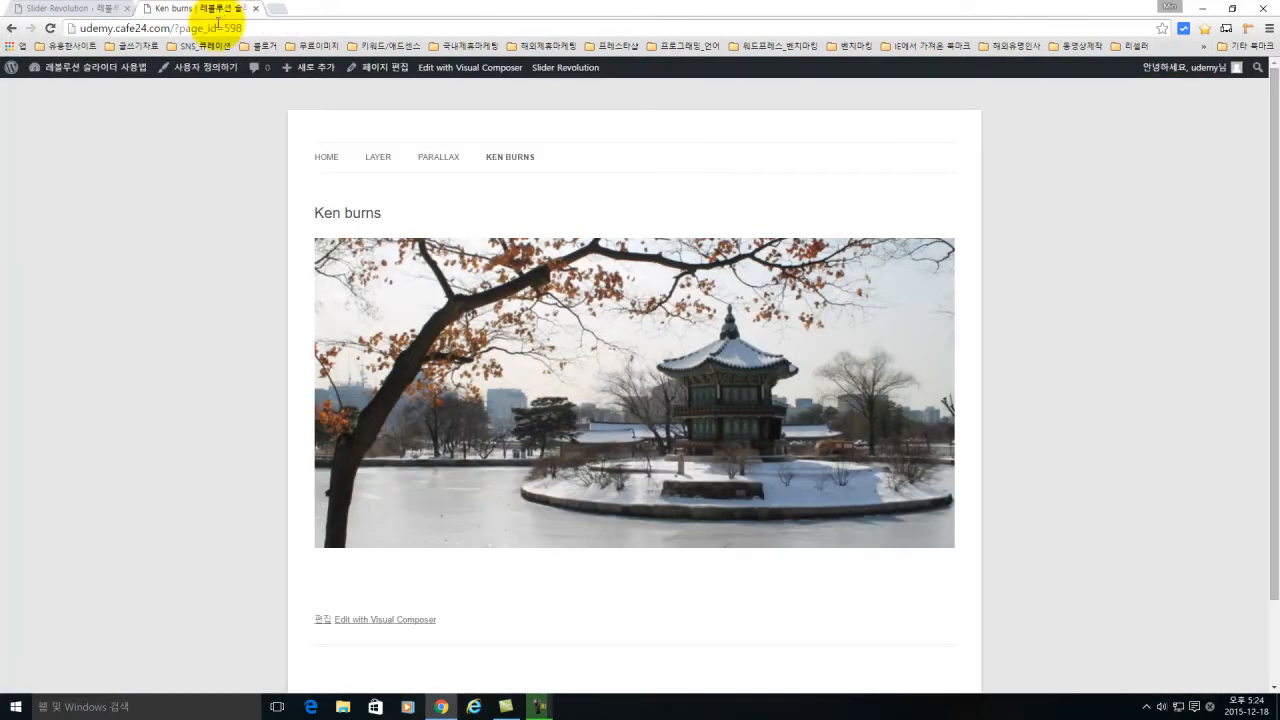
pyautogui.click(48, 31)
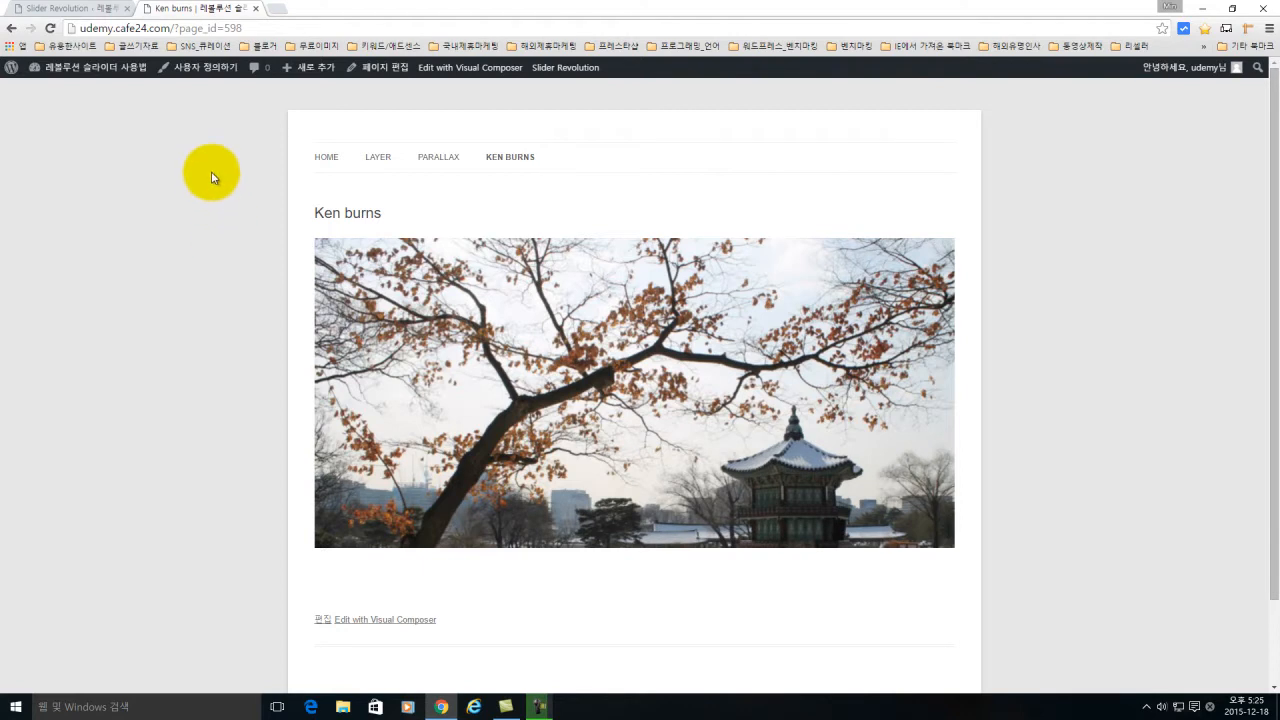
# - Change the ending vertical offset of the Ken Burns effect, save the slide and preview the movement on the live page
pyautogui.click(56, 10)
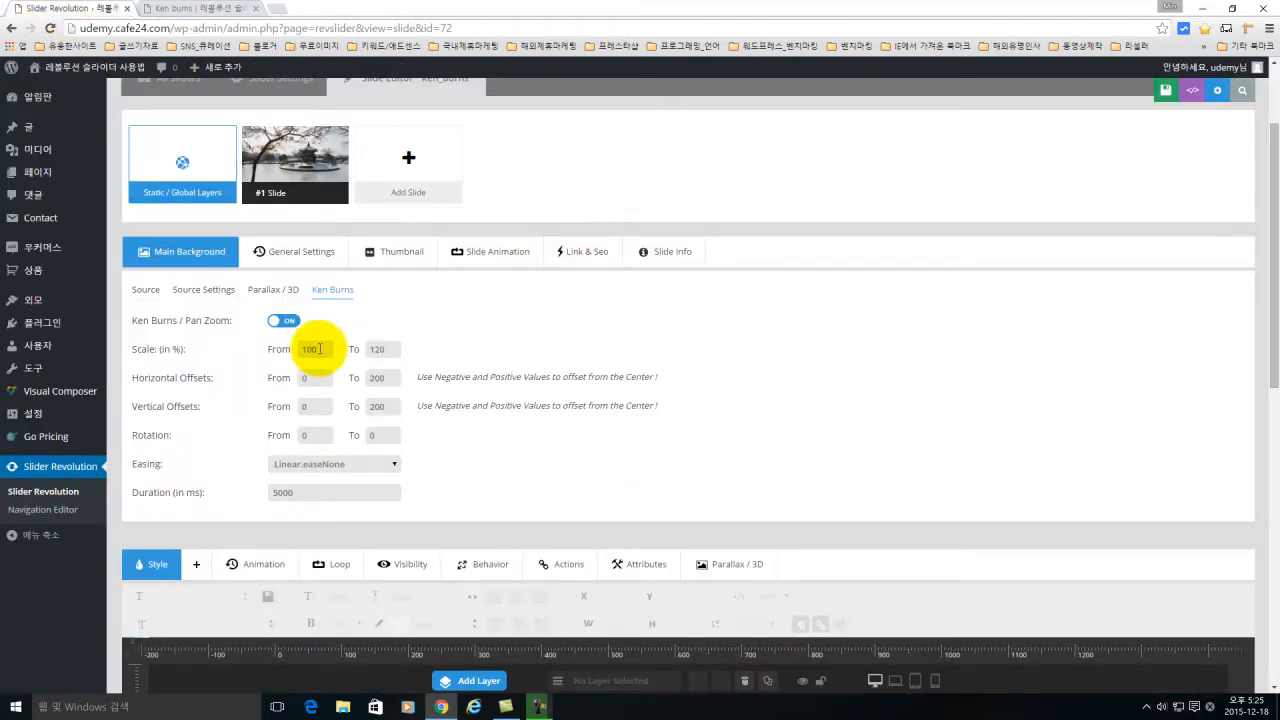
pyautogui.doubleClick(374, 407)
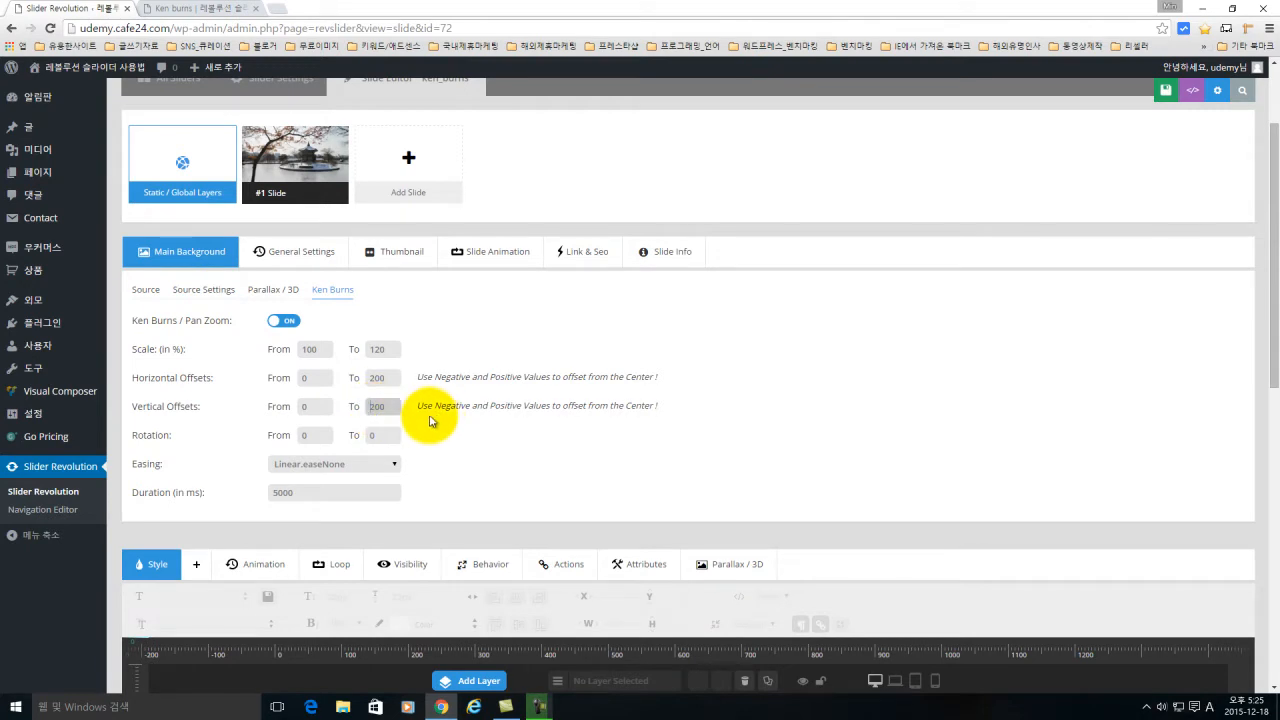
pyautogui.click(1137, 93)
pyautogui.click(188, 10)
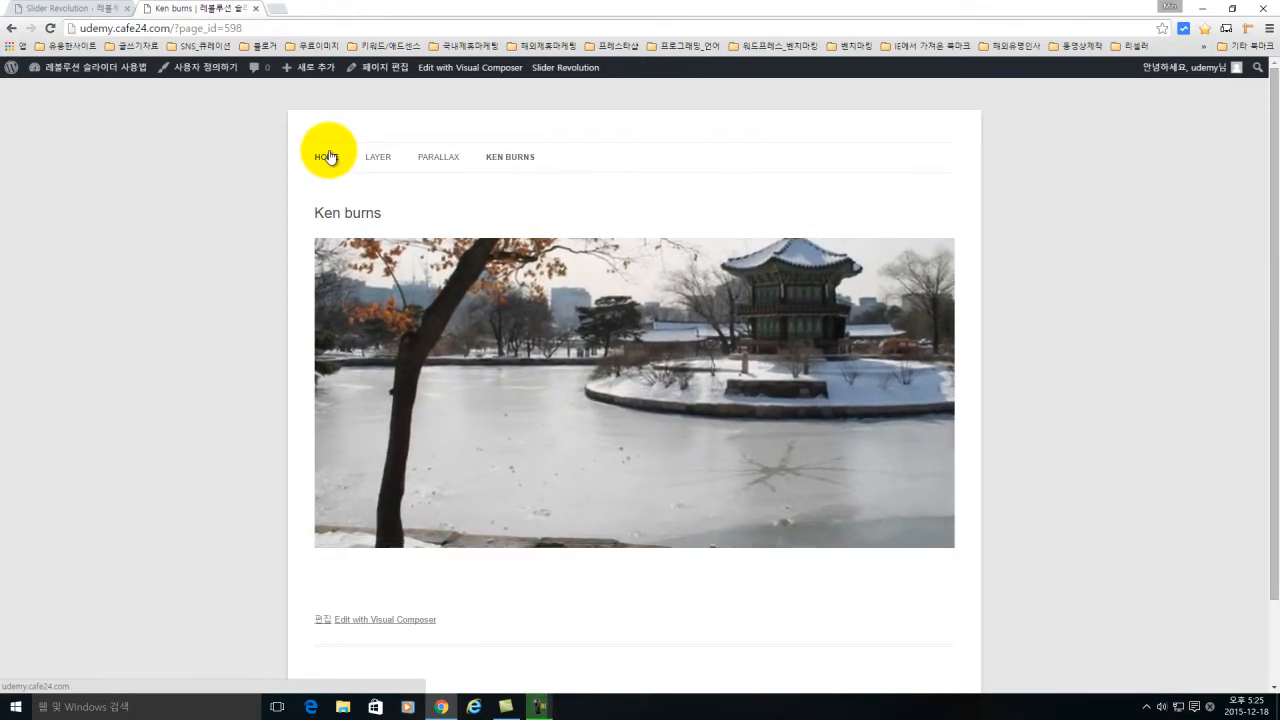
# - Set the Ken Burns ending scale to 100%, ending offsets to 0 and ending rotation to 90, then save and preview the live page
pyautogui.click(92, 10)
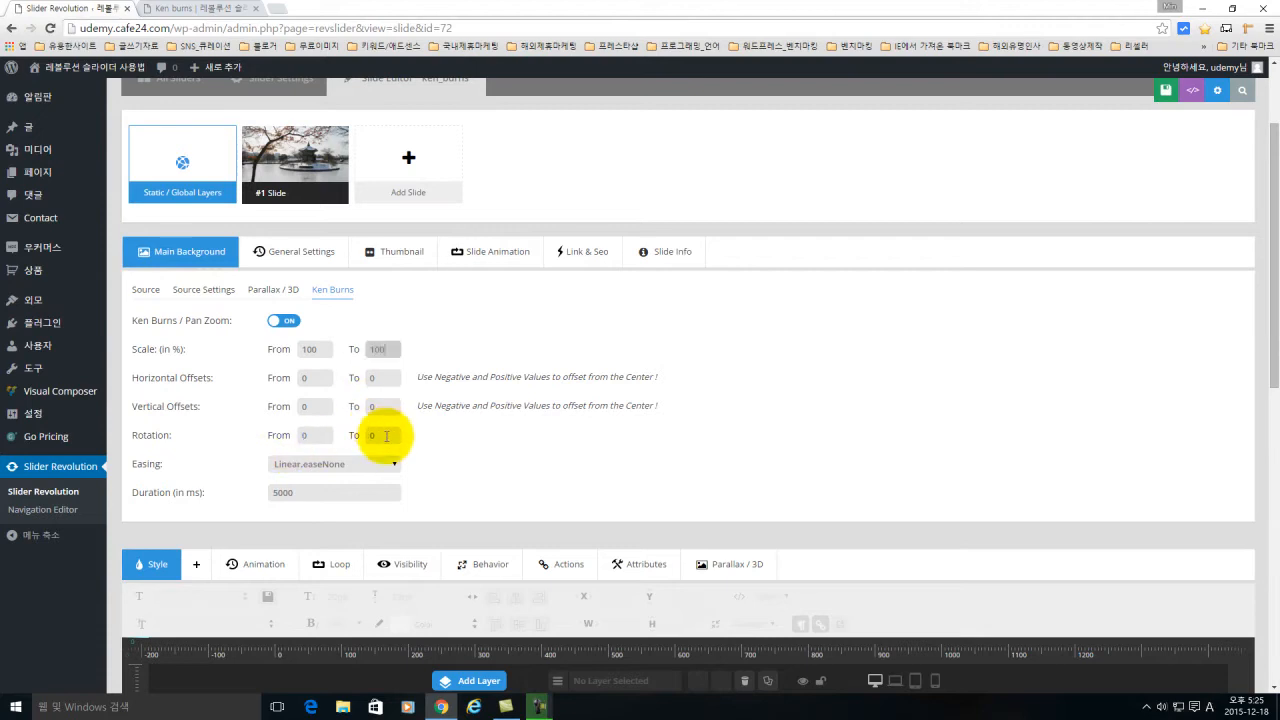
pyautogui.doubleClick(375, 435)
pyautogui.click(1128, 93)
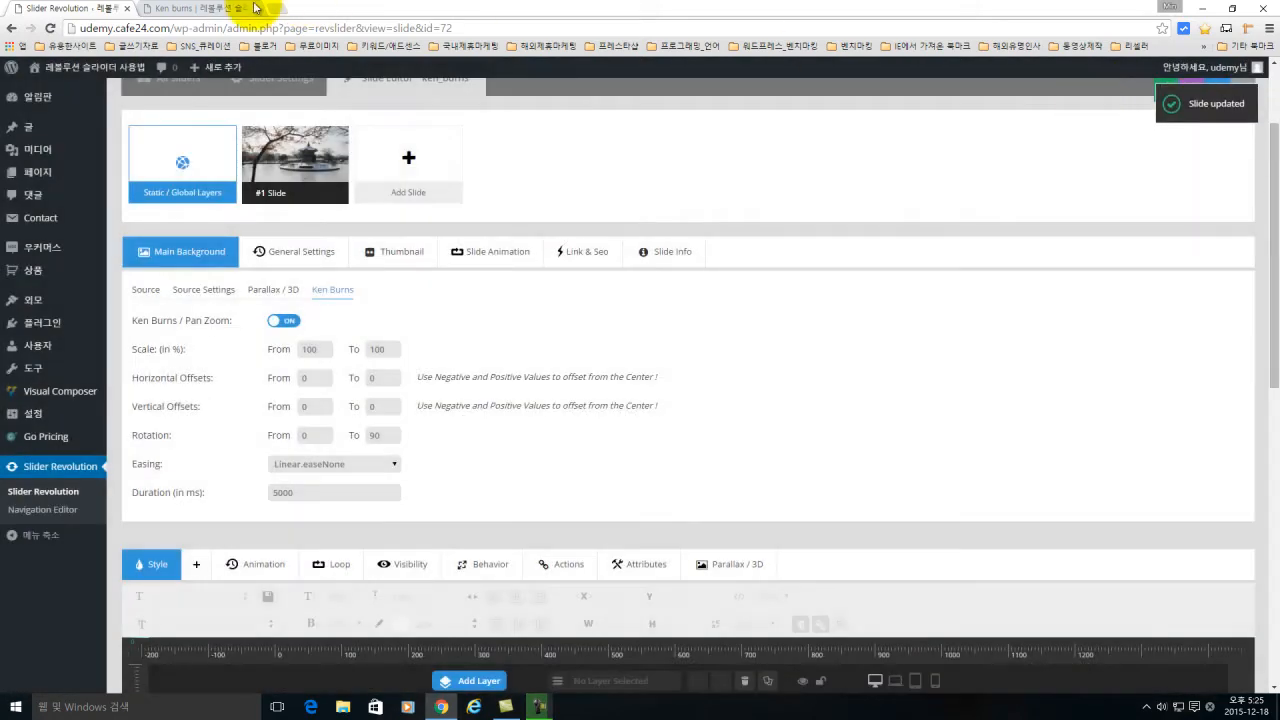
pyautogui.click(178, 8)
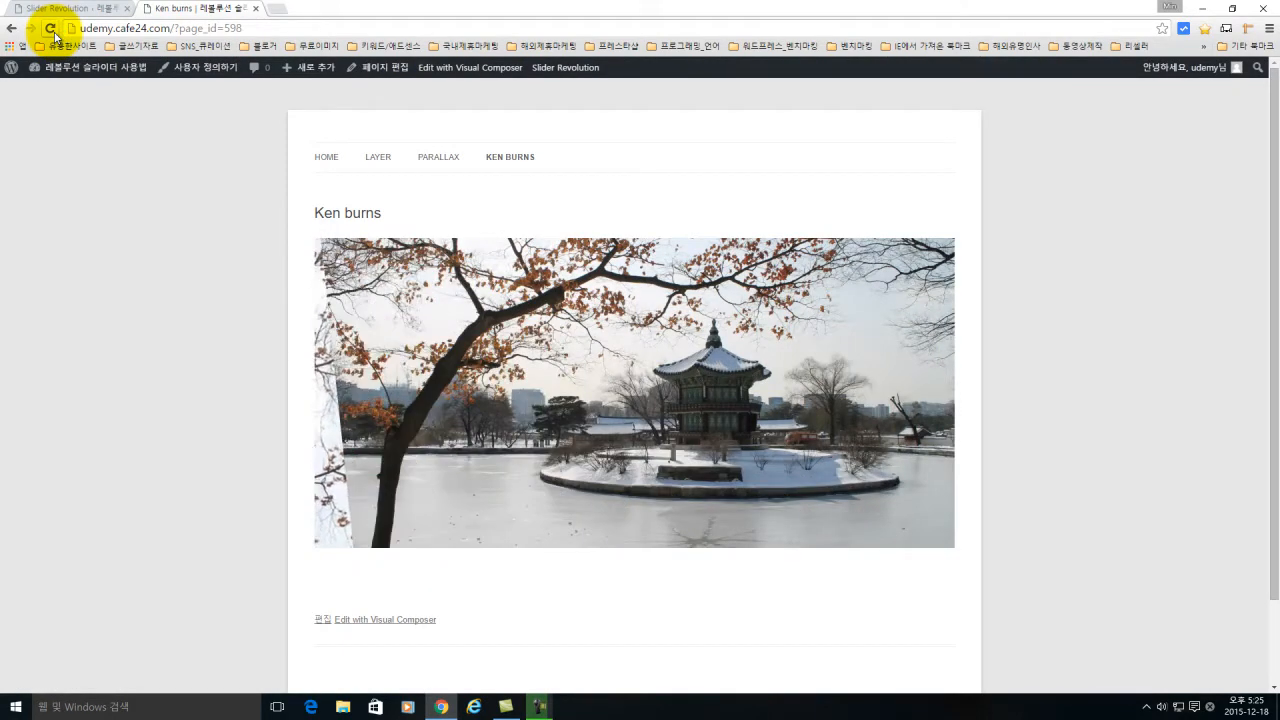
# - Return to the slide editor and turn off Ken Burns / Pan Zoom for slide 1
pyautogui.click(60, 10)
pyautogui.scroll(-1, 520, 440)
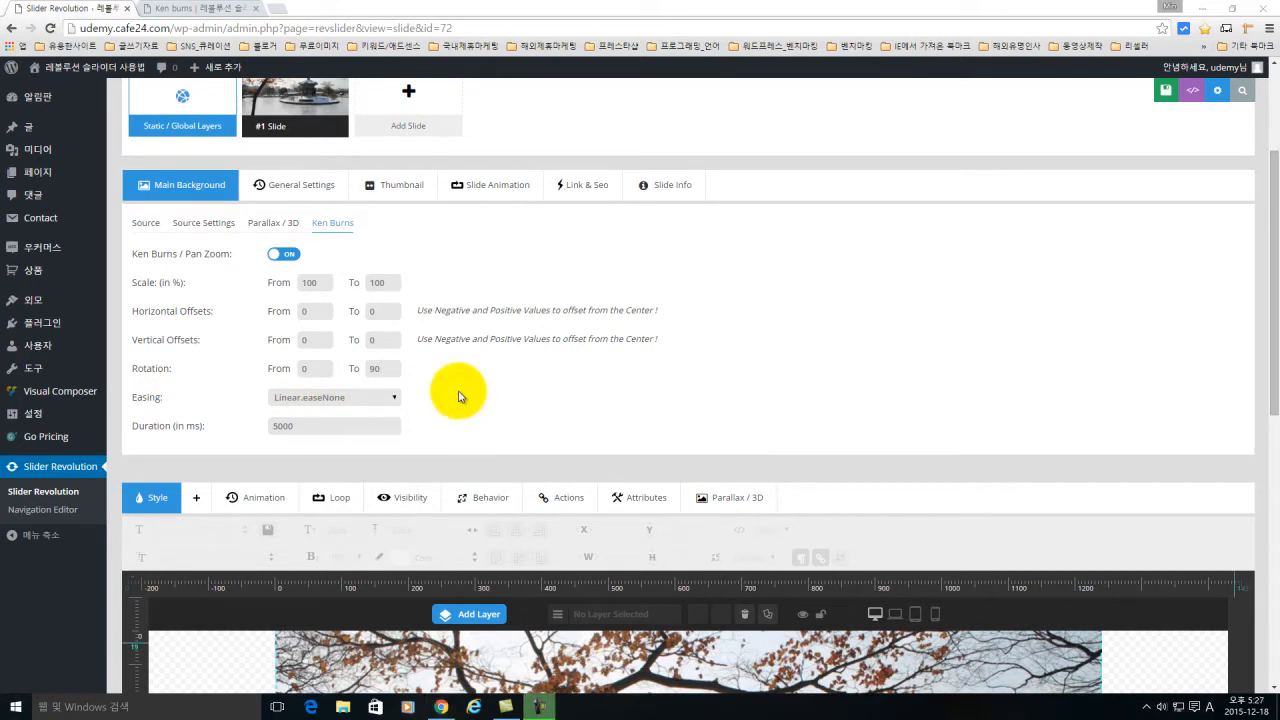
pyautogui.click(285, 255)
# - Add a large rounded "Click Here" button layer with an arrow and move it to about X 234, Y 483 on the slide
pyautogui.scroll(-2, 555, 265)
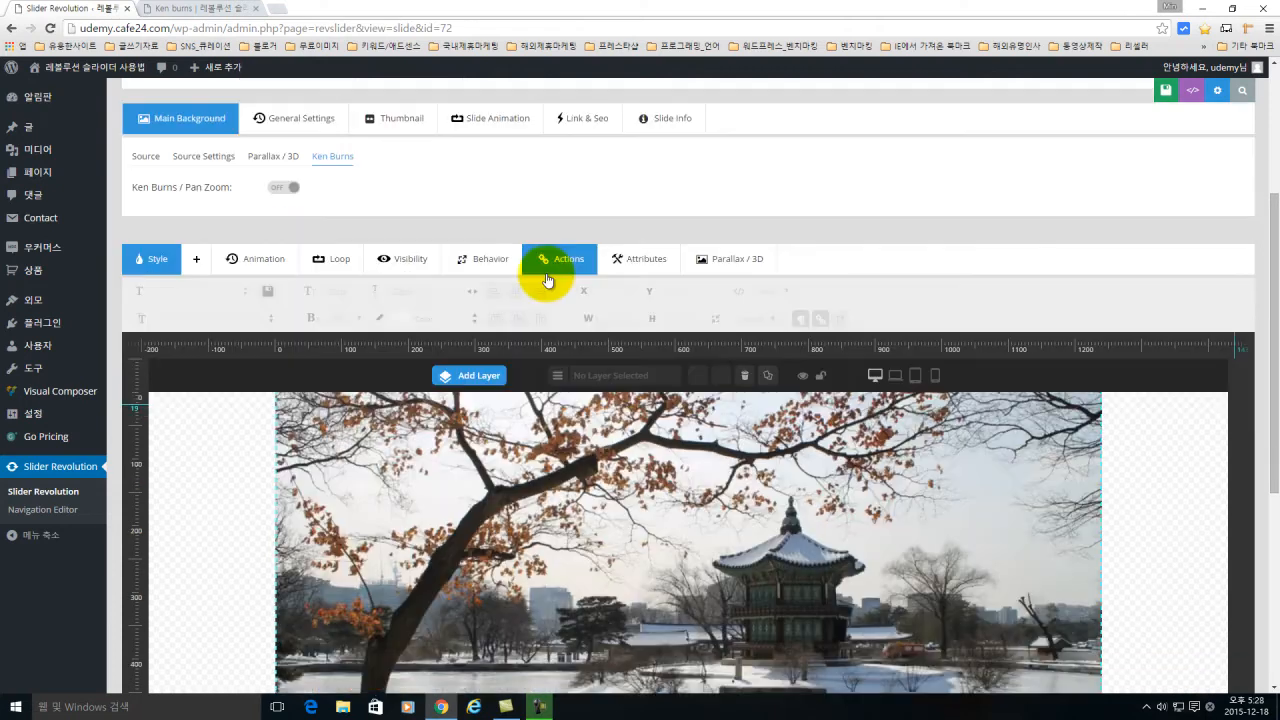
pyautogui.scroll(-1, 547, 281)
pyautogui.click(469, 242)
pyautogui.click(465, 328)
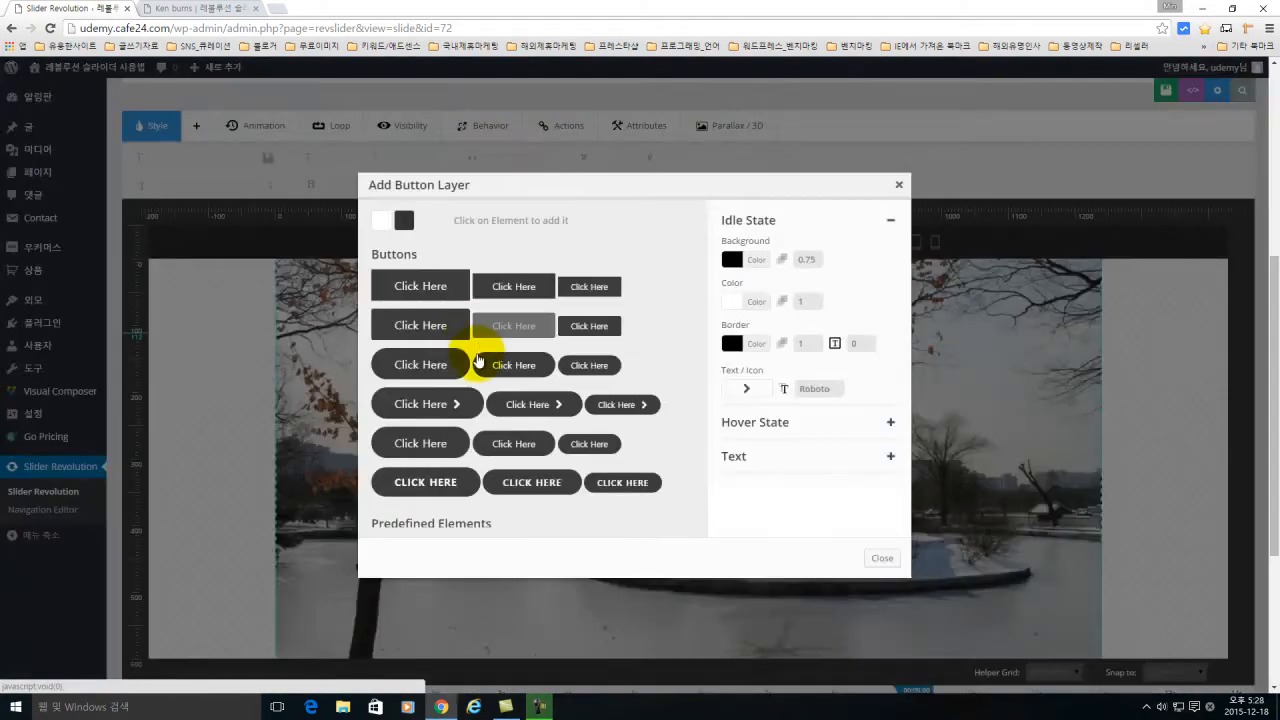
pyautogui.click(449, 407)
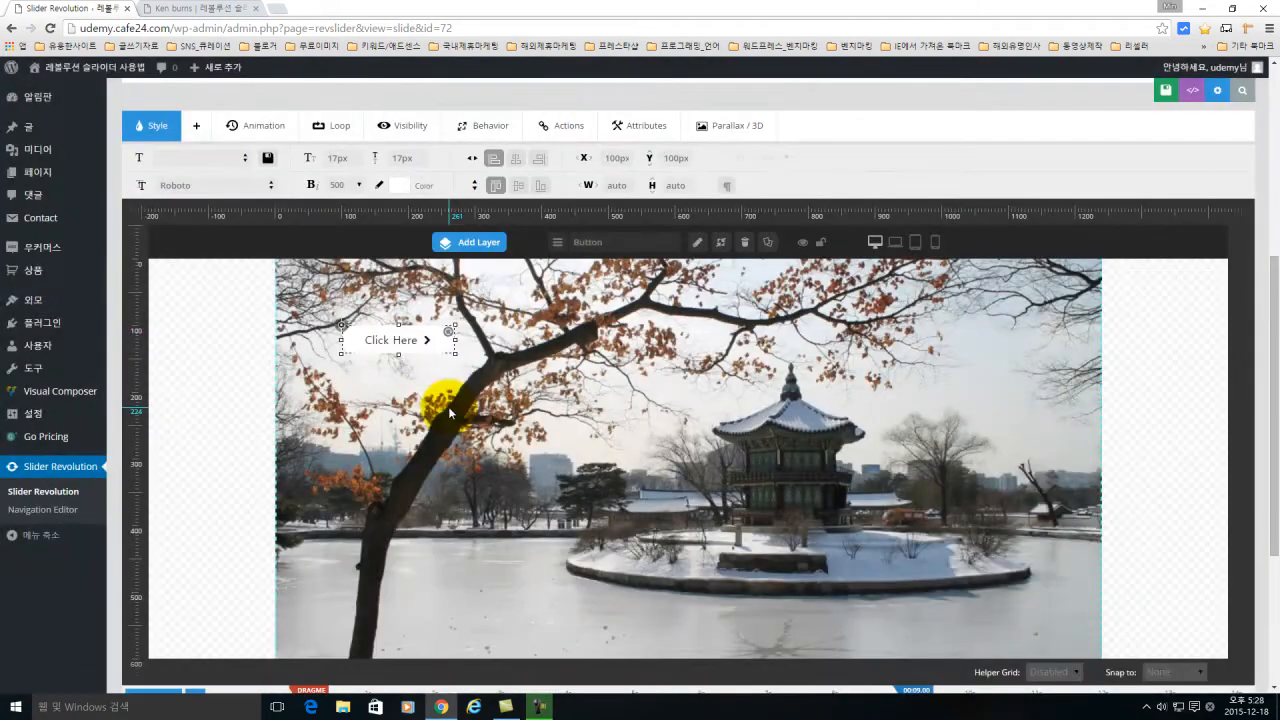
pyautogui.moveTo(402, 345); pyautogui.dragTo(494, 597)
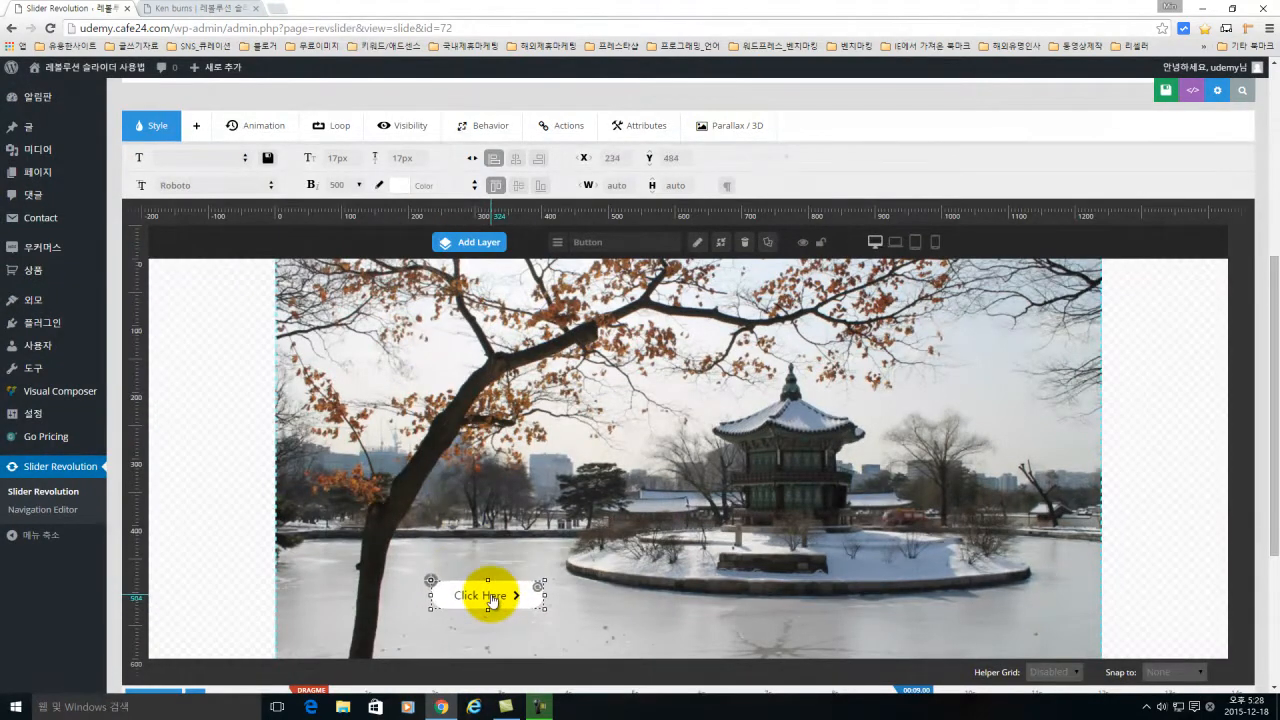
# - Shorten the button layer on the timeline so its end time is 8620 ms
pyautogui.scroll(-2, 740, 566)
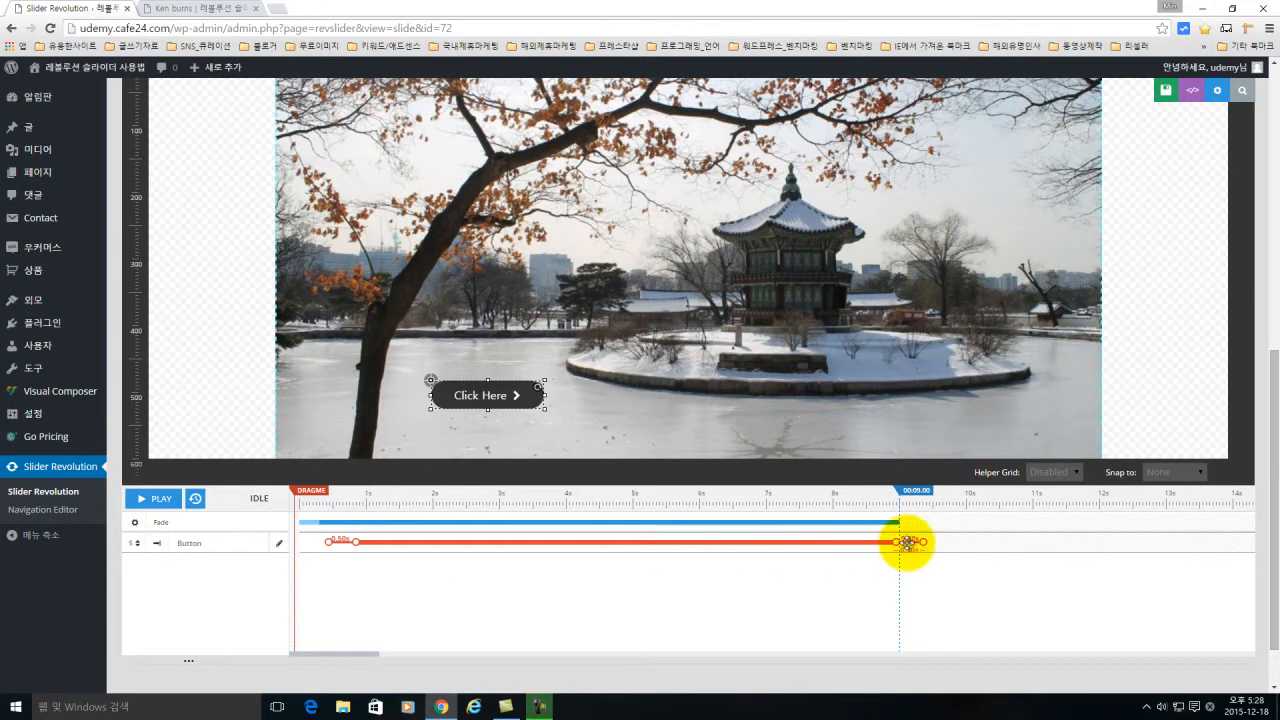
pyautogui.moveTo(920, 542); pyautogui.dragTo(878, 543)
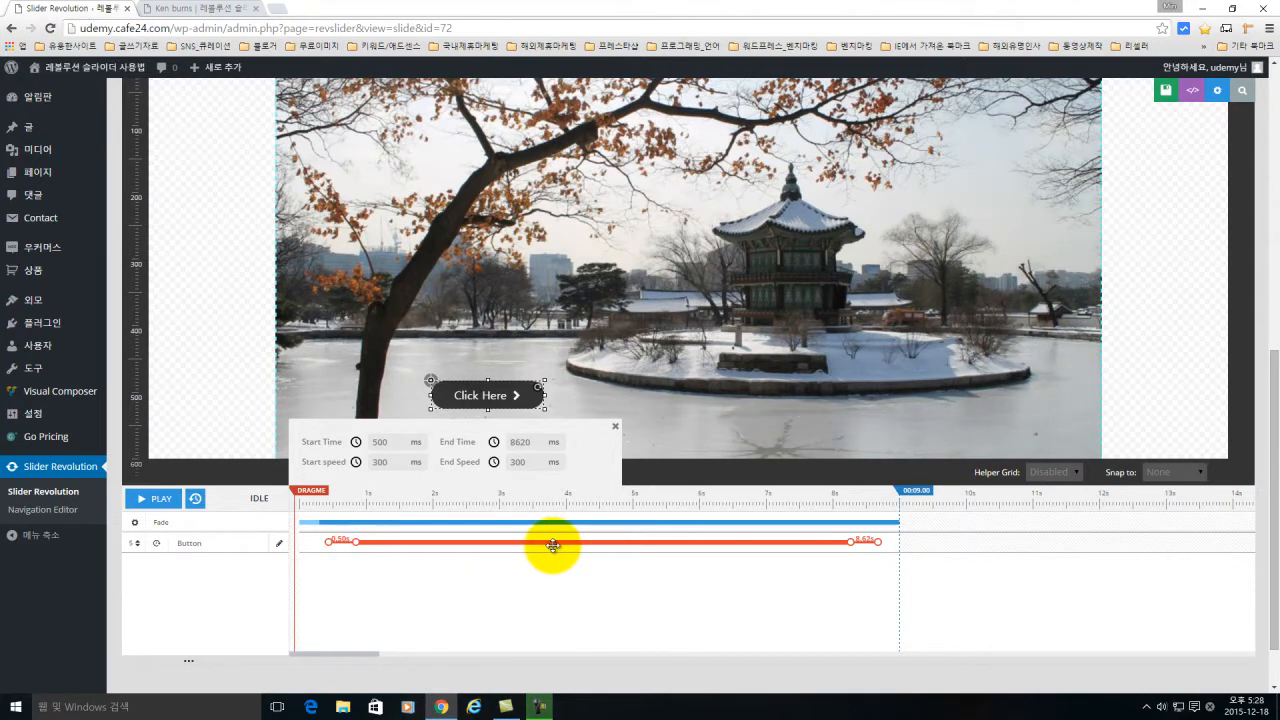
# - Set the button layer's loop animation to Pendulum, save the slide and preview it on the reloaded live page
pyautogui.scroll(2, 325, 128)
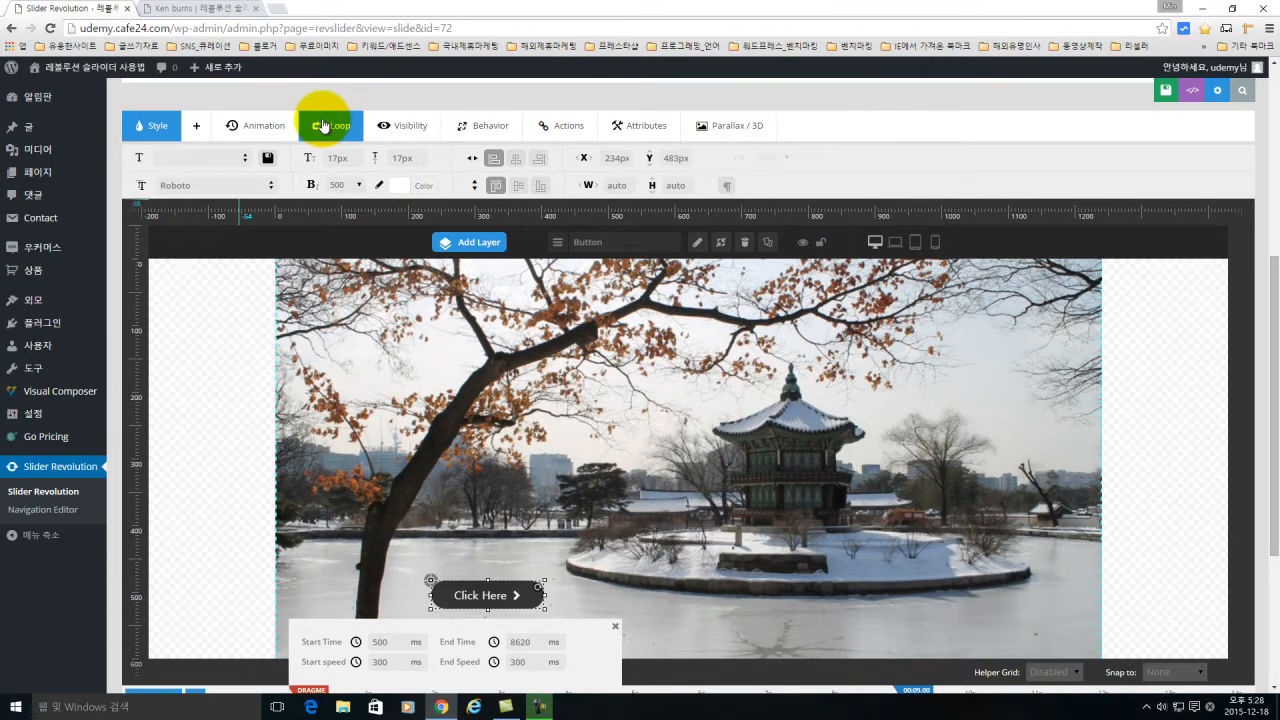
pyautogui.click(323, 125)
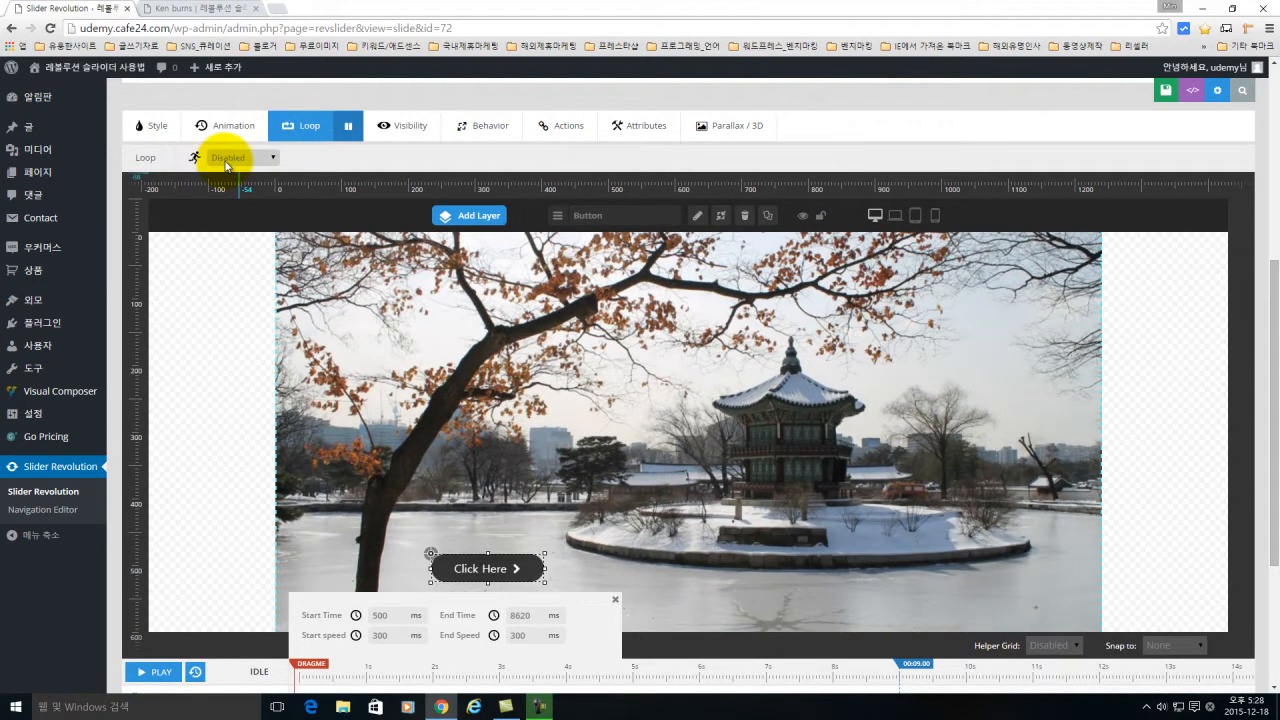
pyautogui.click(268, 157)
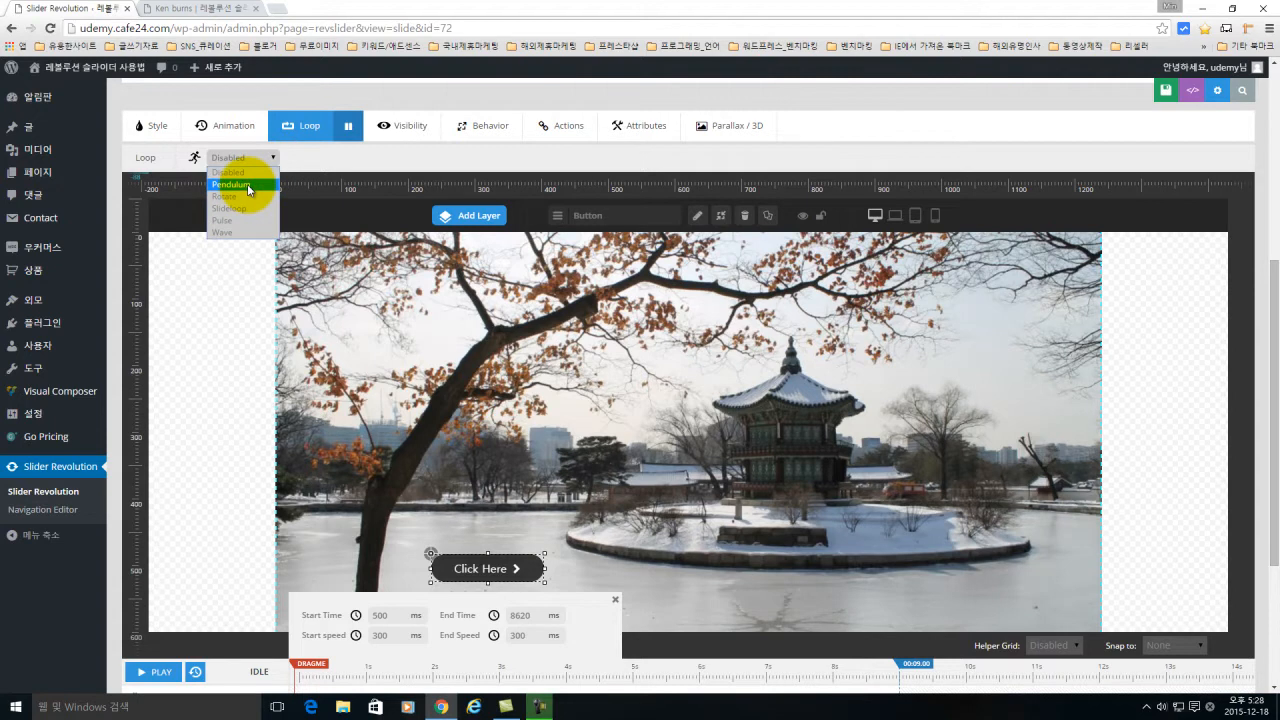
pyautogui.click(232, 185)
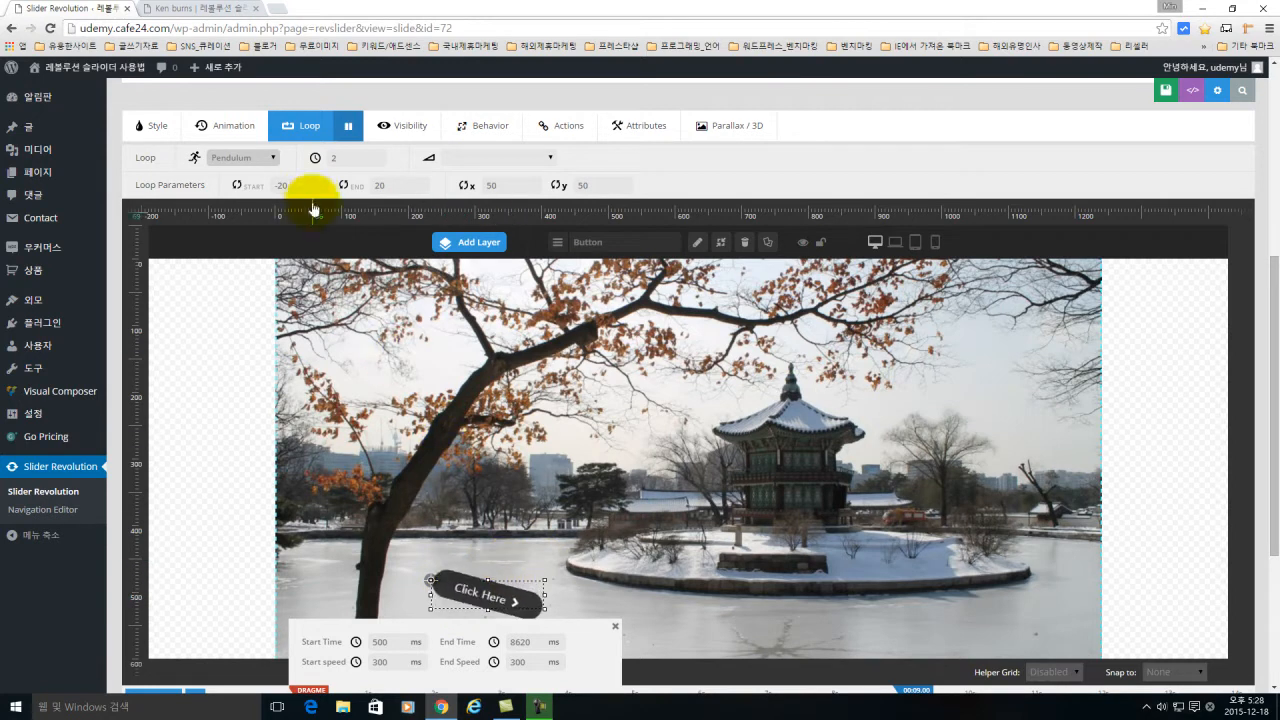
pyautogui.click(1129, 99)
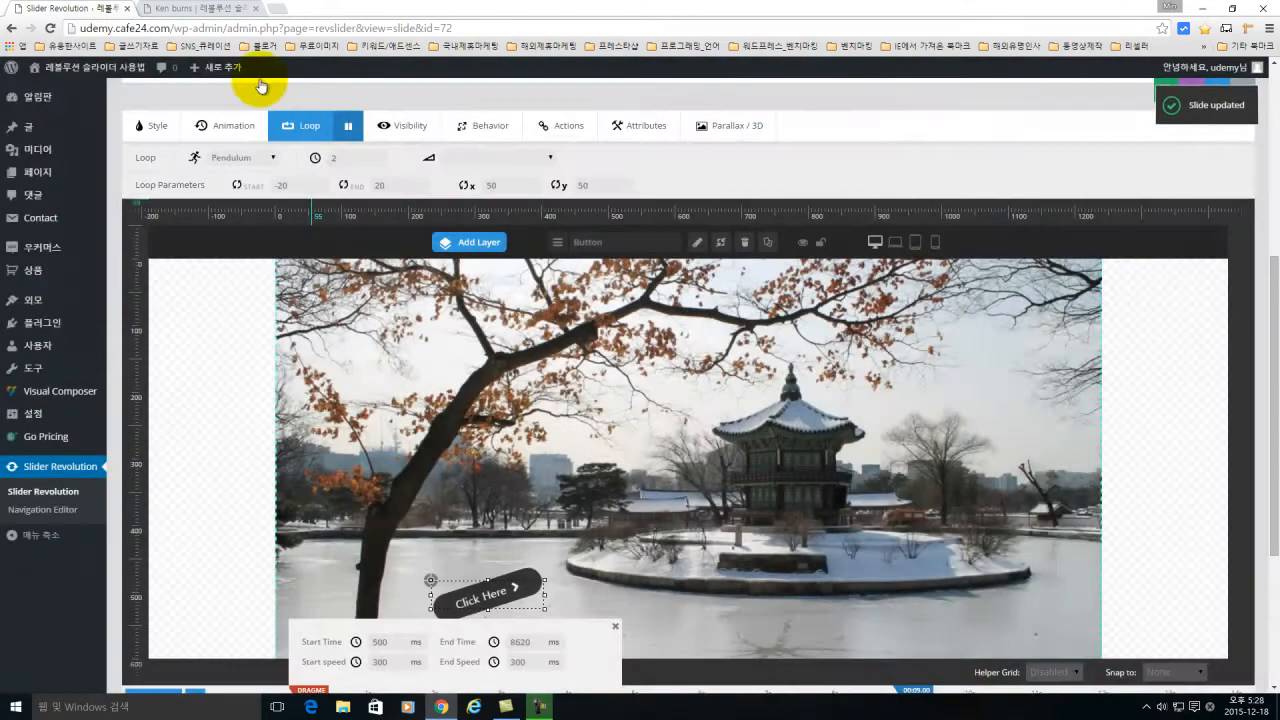
pyautogui.click(195, 9)
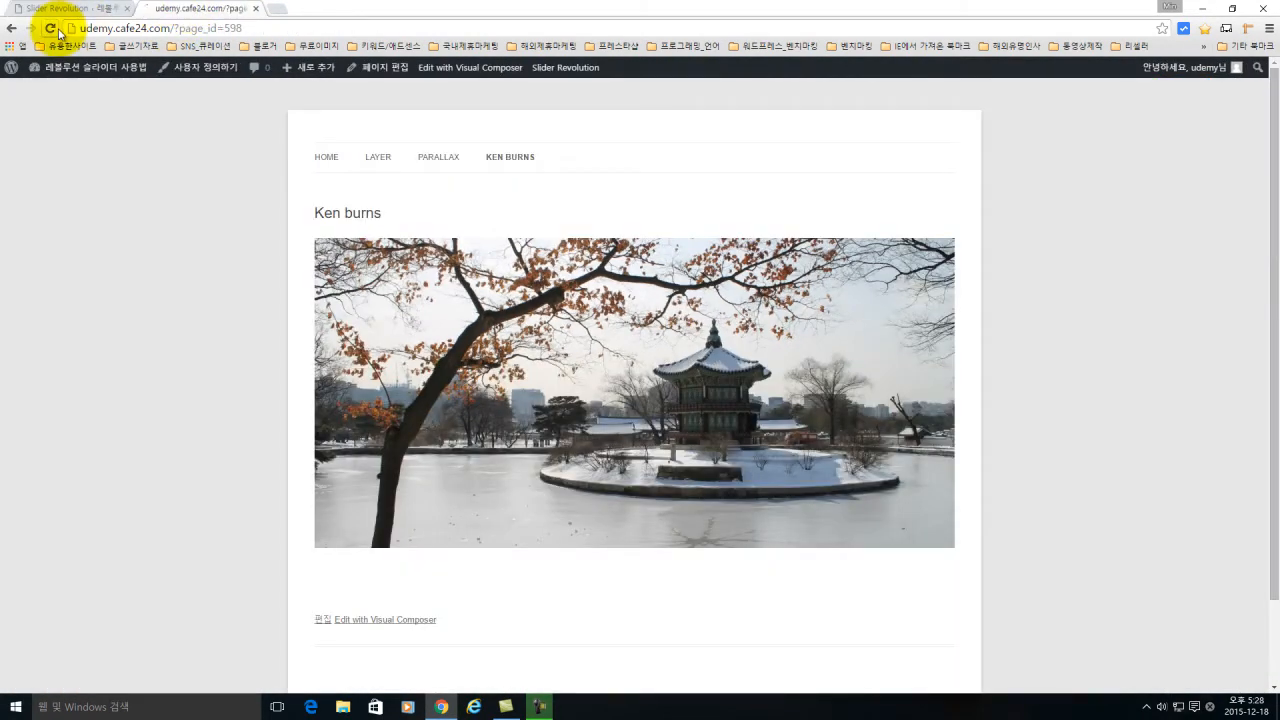
pyautogui.click(52, 29)
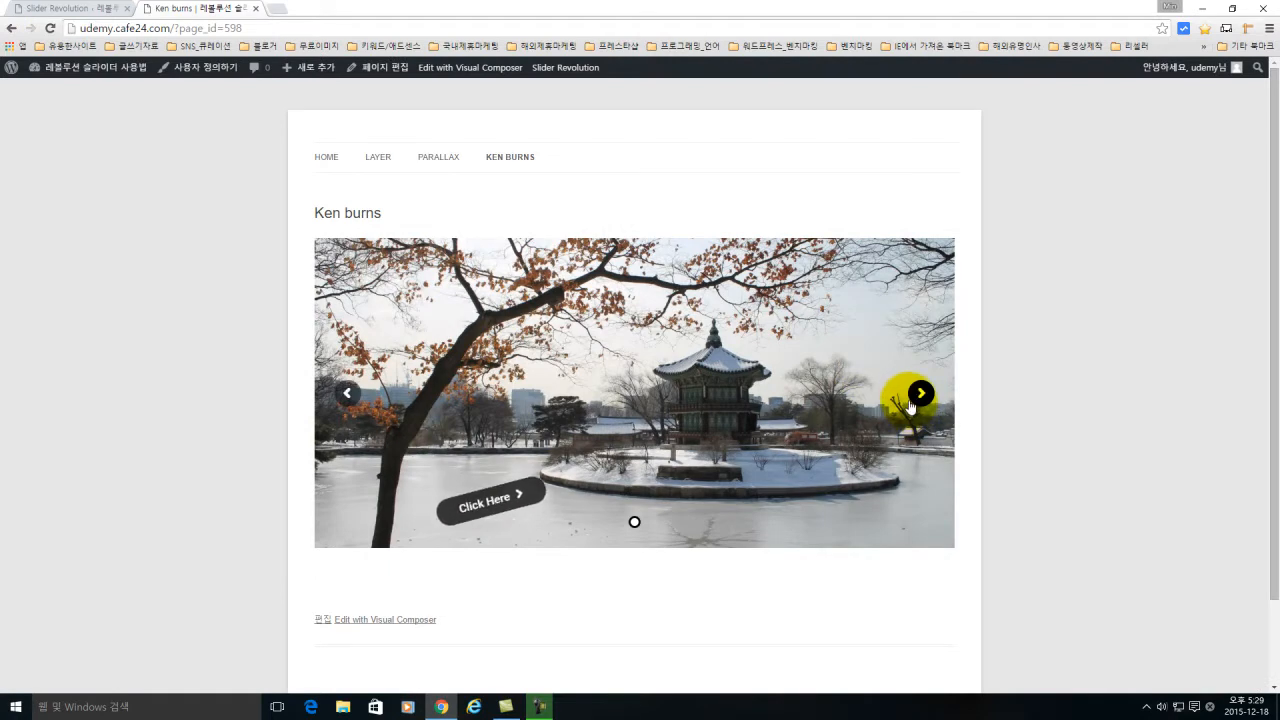
# - Change the button layer's loop animation to Rotate, save the slide and preview it on the reloaded live page
pyautogui.click(72, 8)
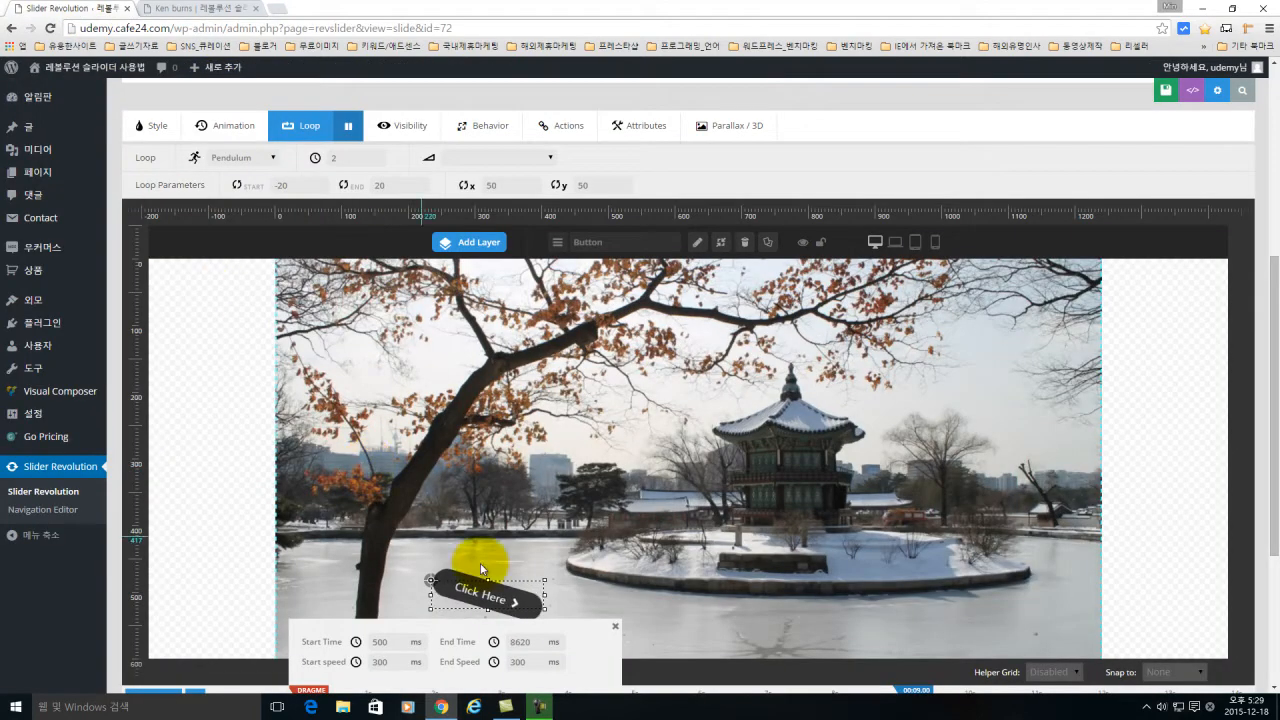
pyautogui.scroll(-1, 367, 464)
pyautogui.scroll(3, 508, 457)
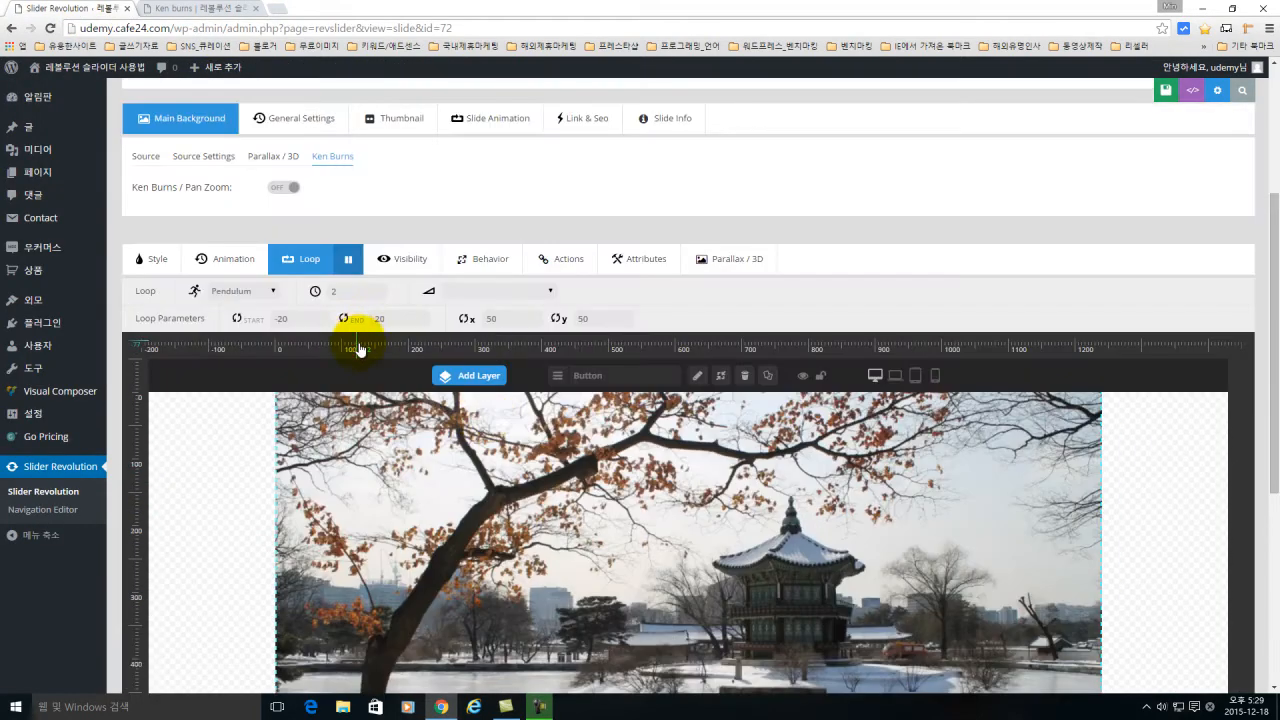
pyautogui.click(268, 291)
pyautogui.click(255, 334)
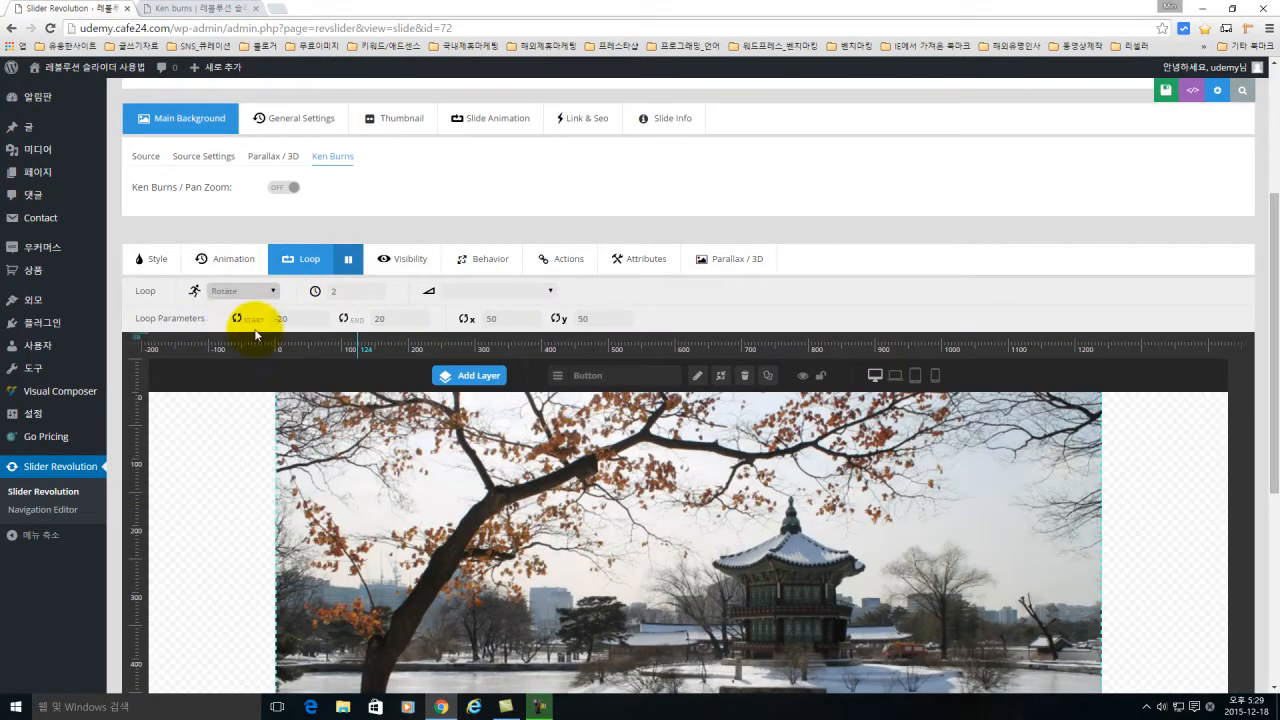
pyautogui.scroll(-3, 586, 434)
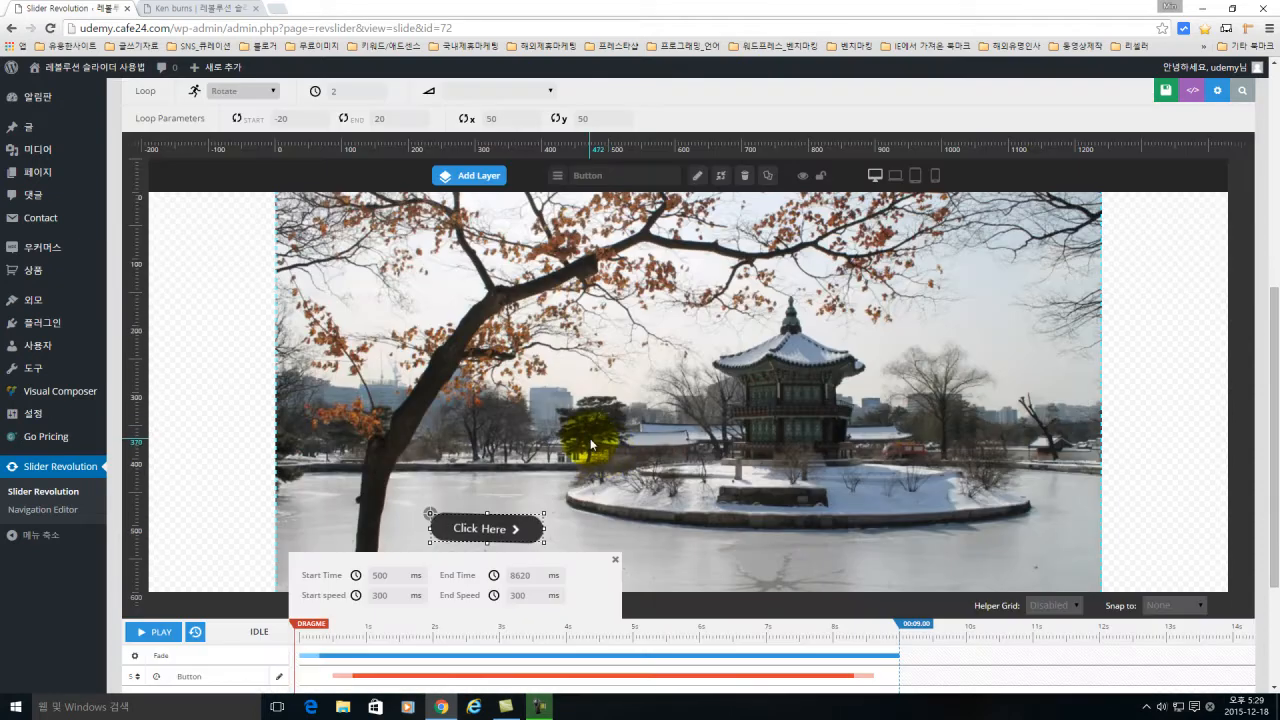
pyautogui.scroll(3, 1051, 180)
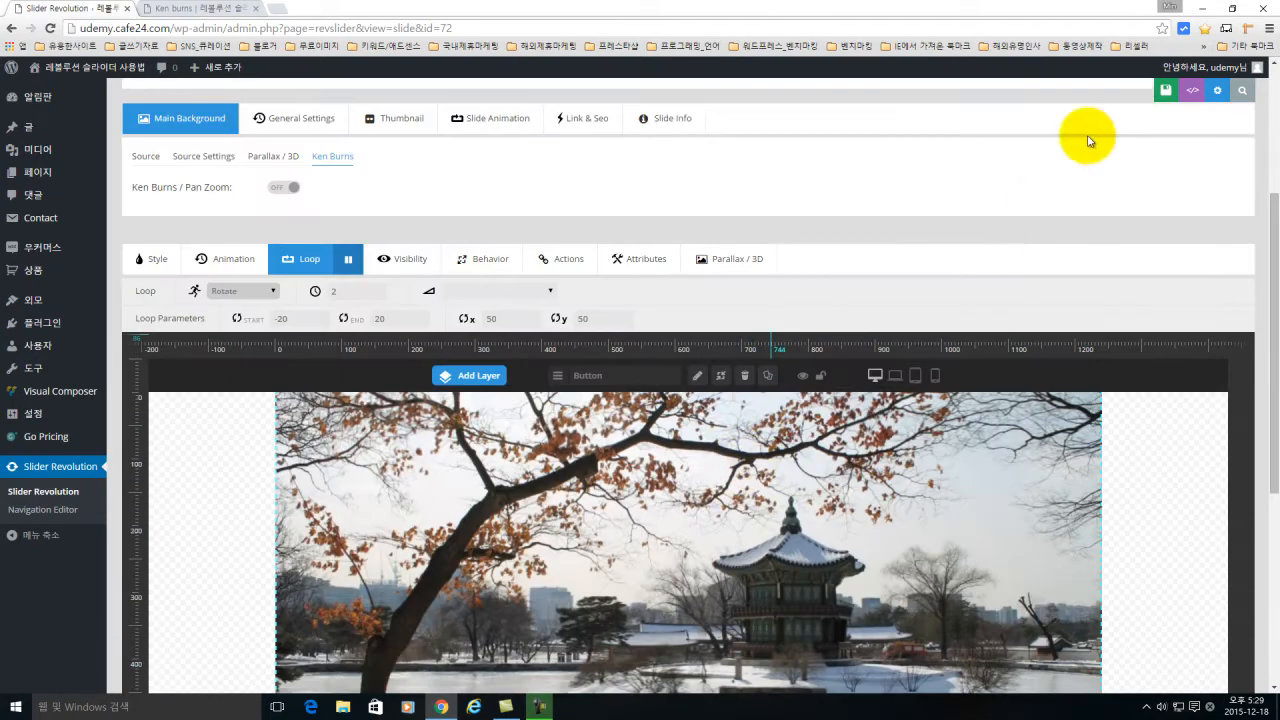
pyautogui.click(1144, 90)
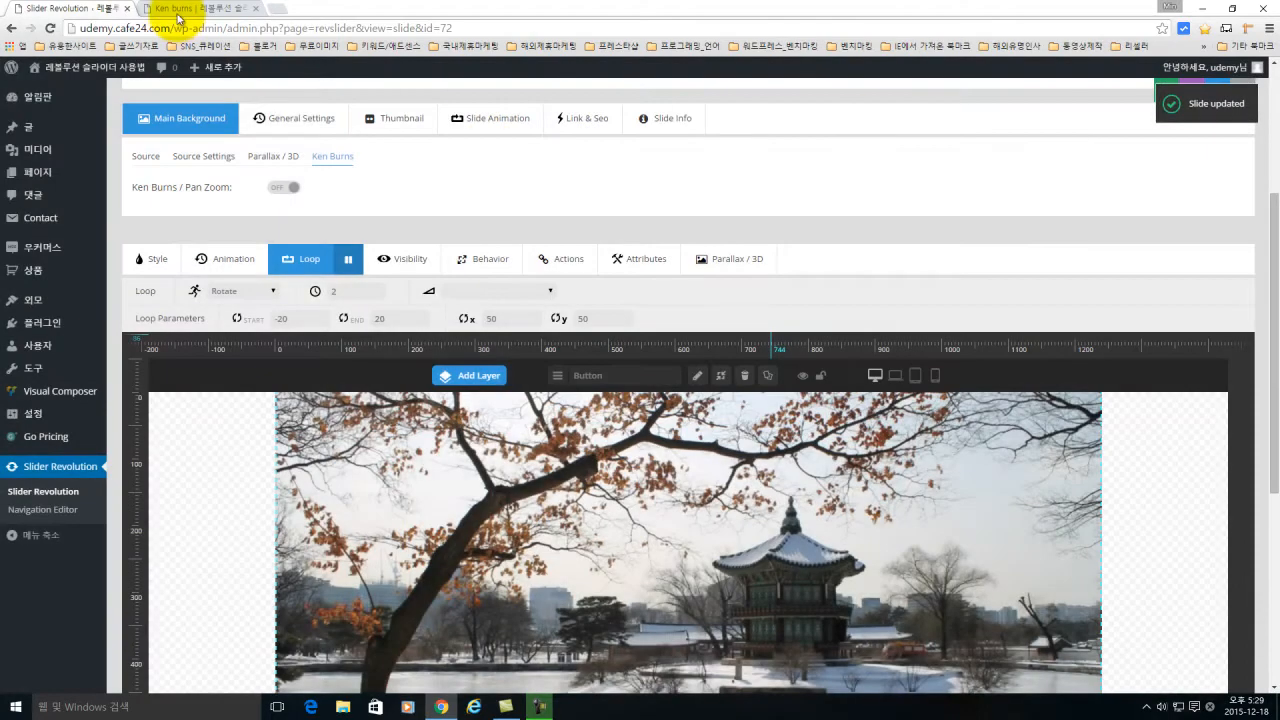
pyautogui.click(175, 9)
pyautogui.click(50, 28)
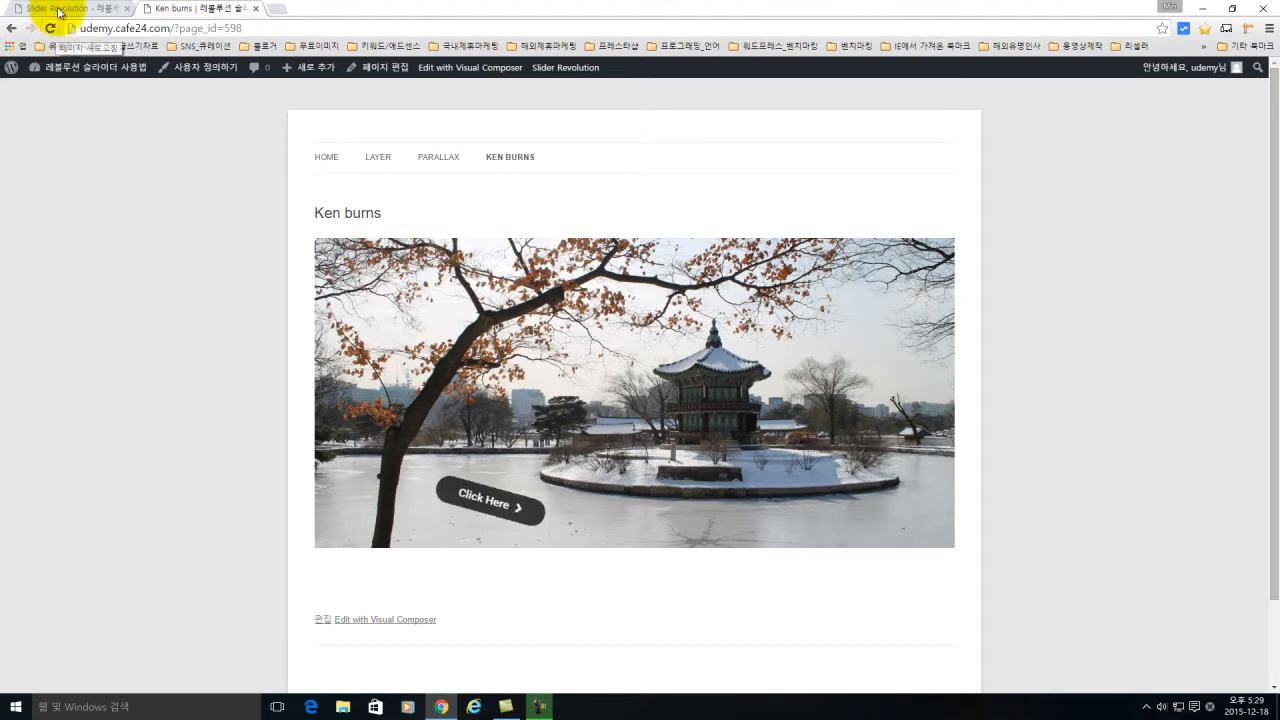
# - Change the button's loop animation to Slideloop with an end X offset of 200px and watch the movement on the editor canvas
pyautogui.click(52, 8)
pyautogui.scroll(-1, 440, 341)
pyautogui.click(266, 157)
pyautogui.click(246, 209)
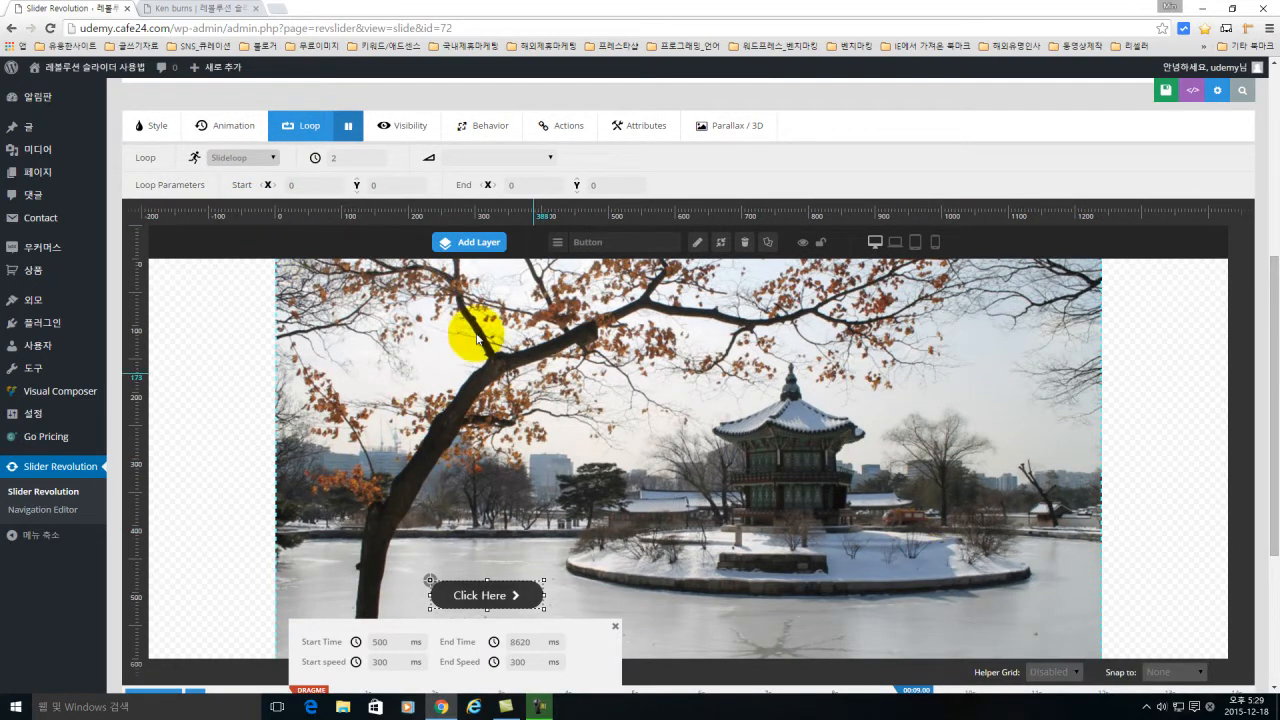
pyautogui.click(297, 186)
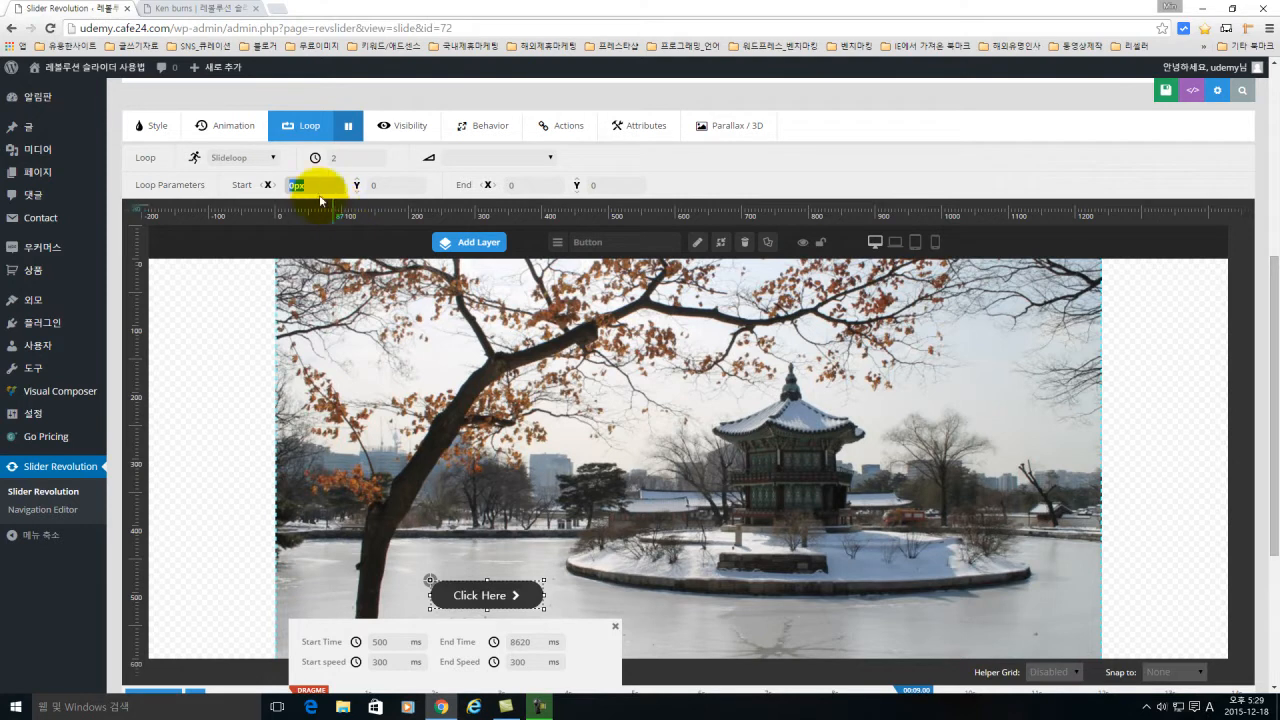
pyautogui.click(510, 185)
pyautogui.write('20')
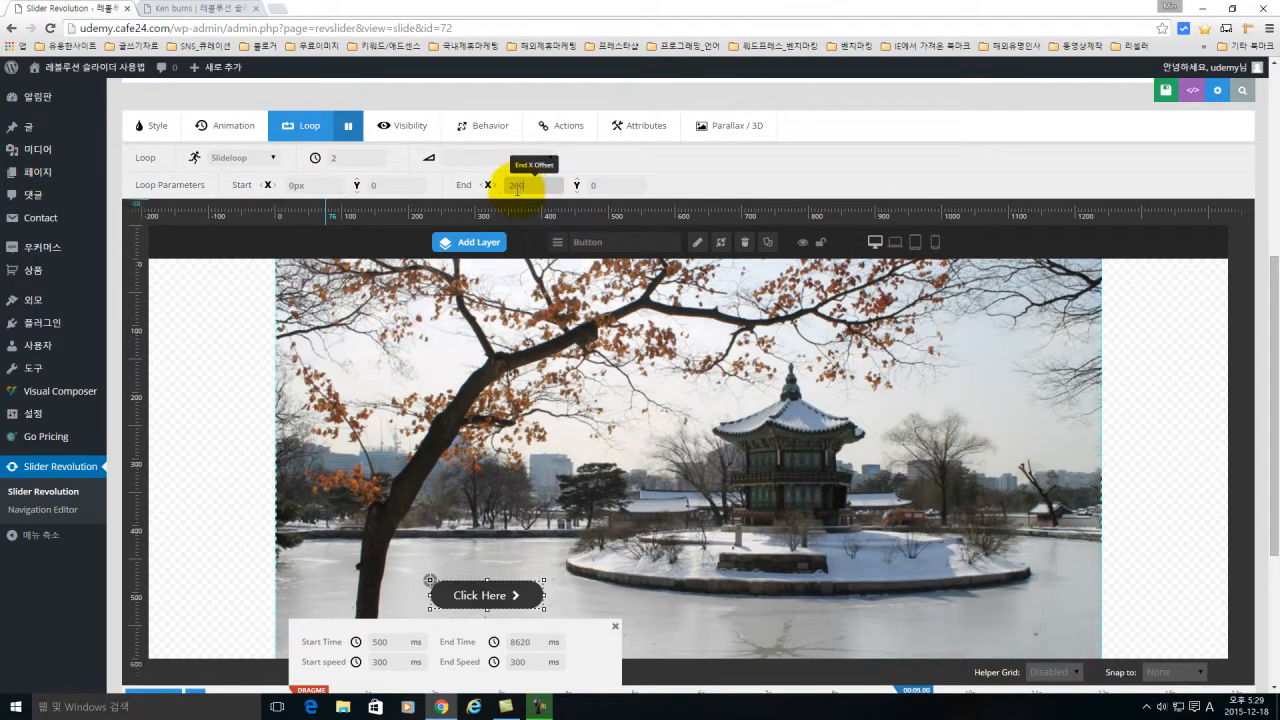
pyautogui.write('0')
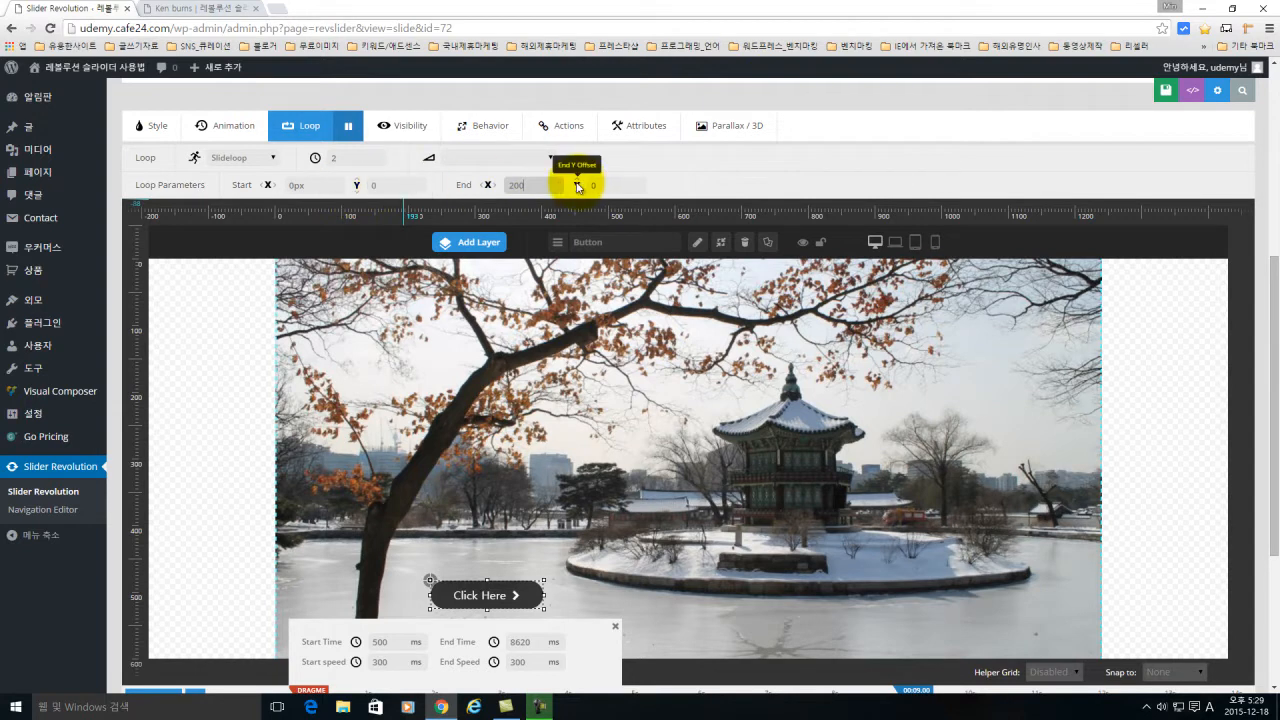
pyautogui.click(624, 186)
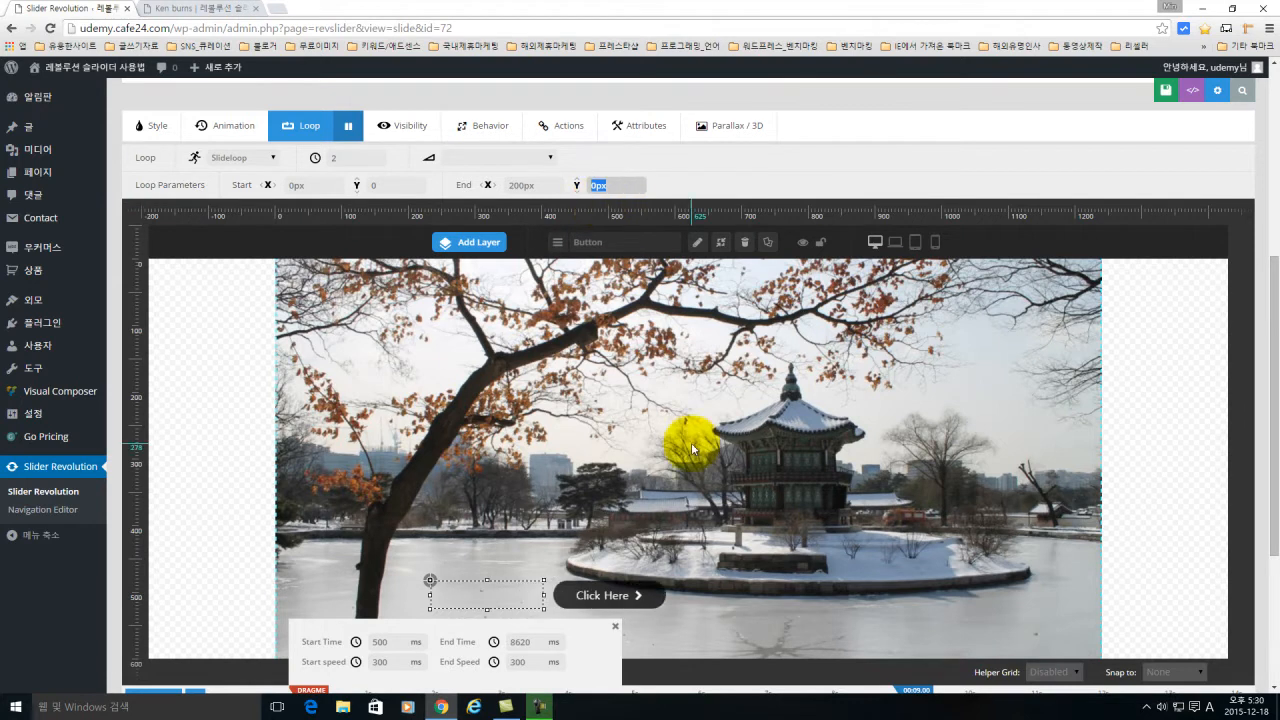
pyautogui.scroll(-1, 690, 330)
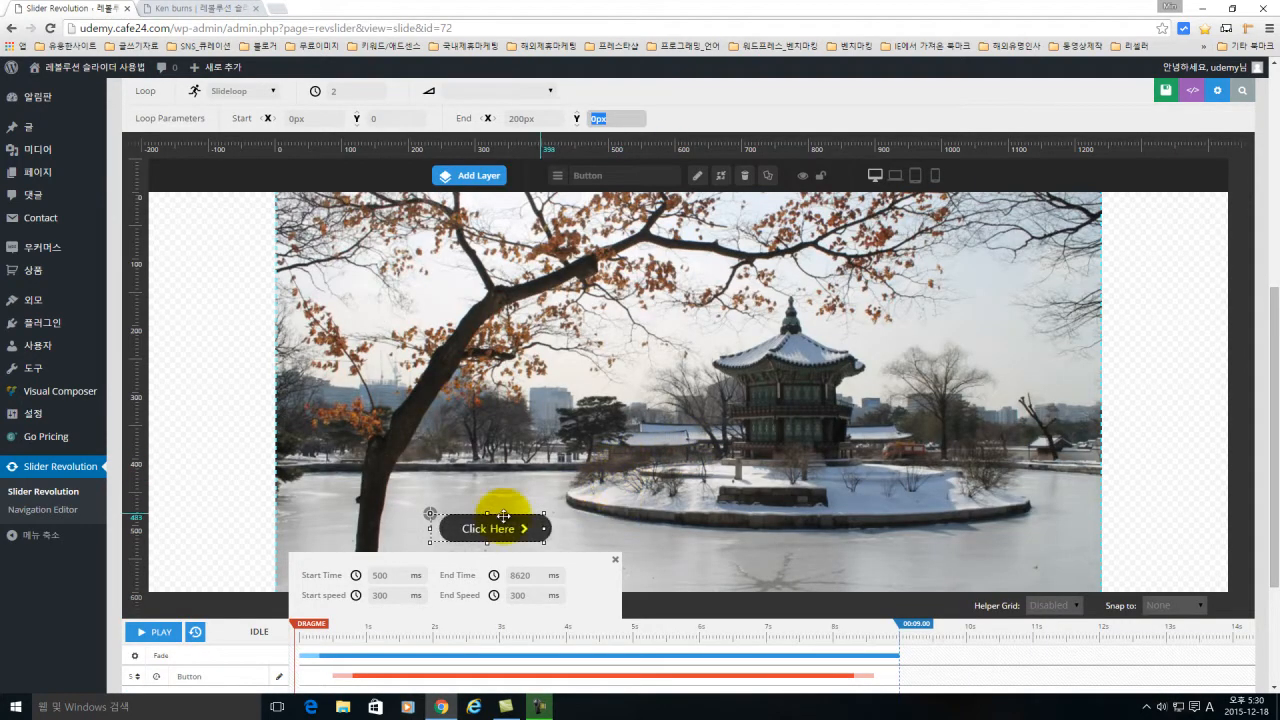
pyautogui.scroll(1, 572, 516)
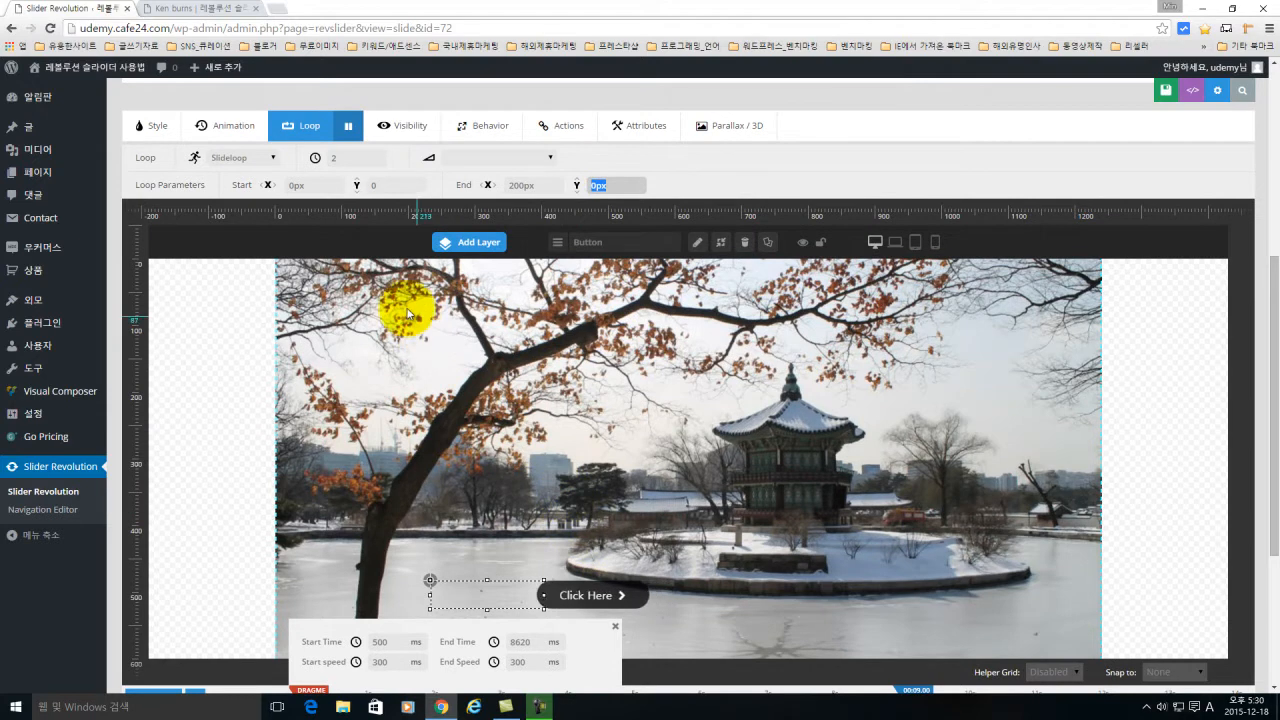
# - Change the button layer's loop animation to Pulse with a Zoom End of 2 and watch it on the editor canvas
pyautogui.click(242, 157)
pyautogui.click(256, 220)
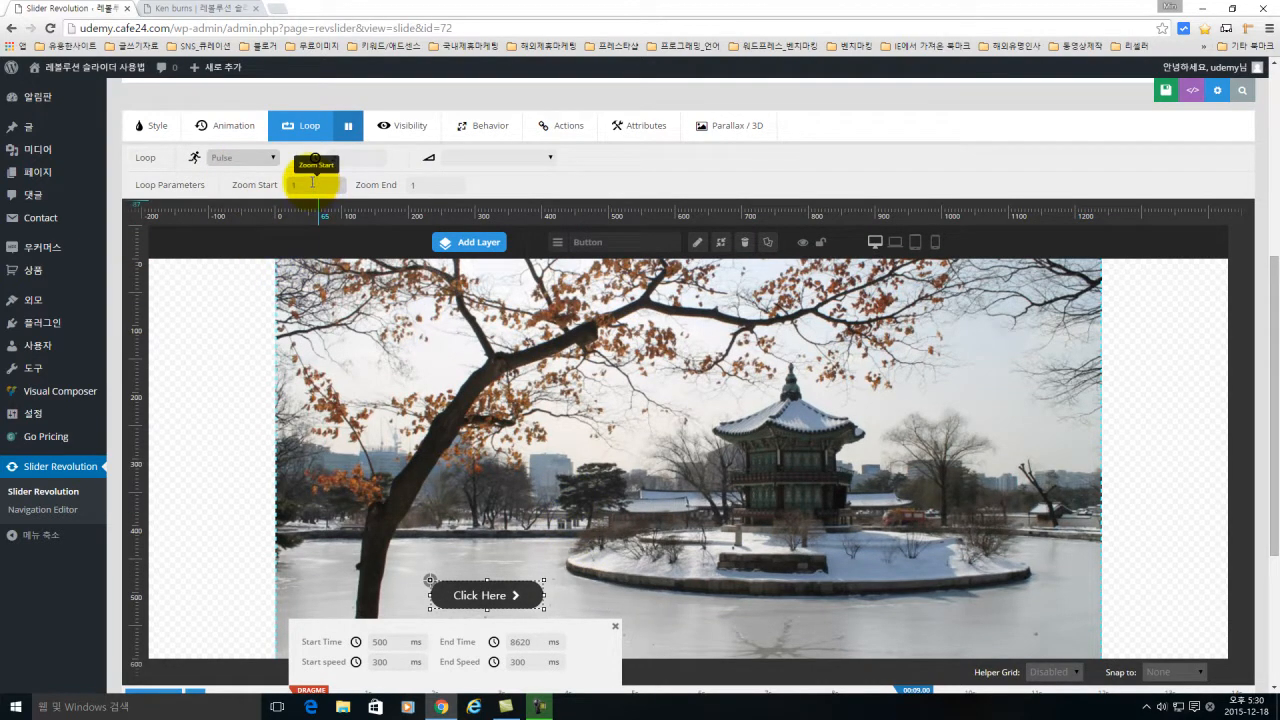
pyautogui.moveTo(412, 185); pyautogui.dragTo(486, 195)
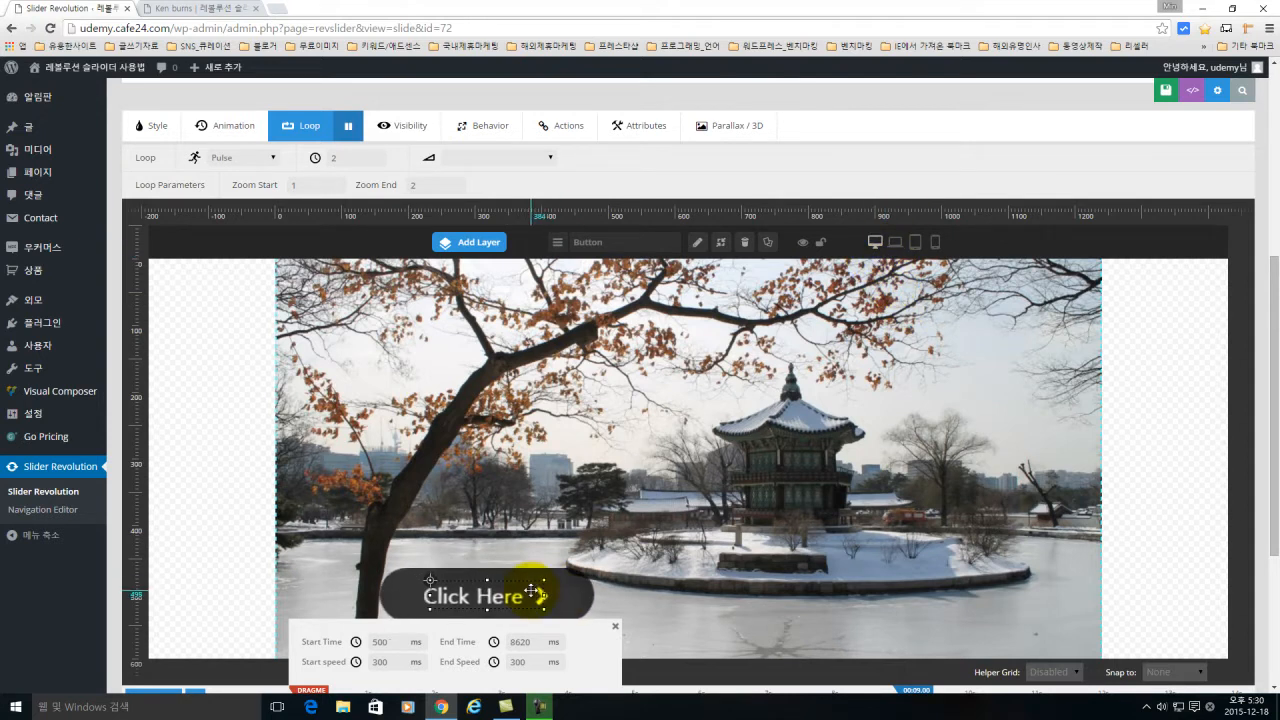
# - Reset the Pulse loop's Zoom End to 1 and save the slide
pyautogui.moveTo(421, 186); pyautogui.dragTo(393, 247)
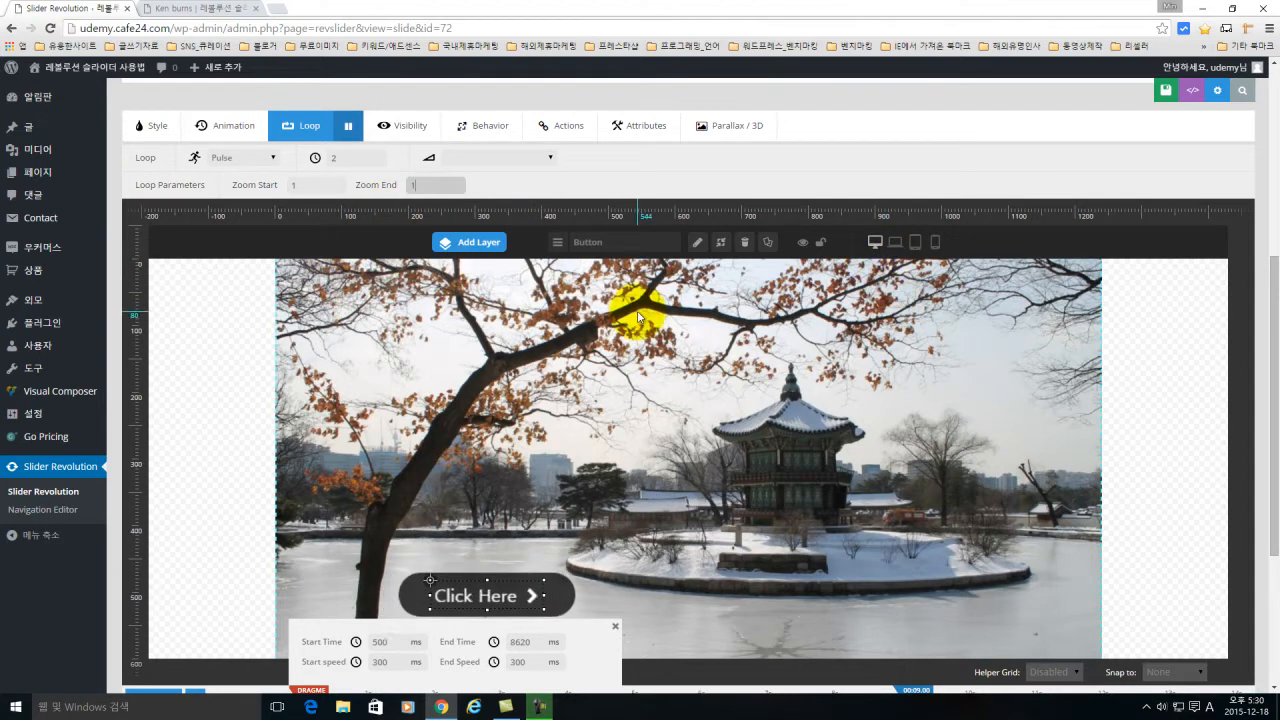
pyautogui.click(538, 188)
pyautogui.click(1162, 92)
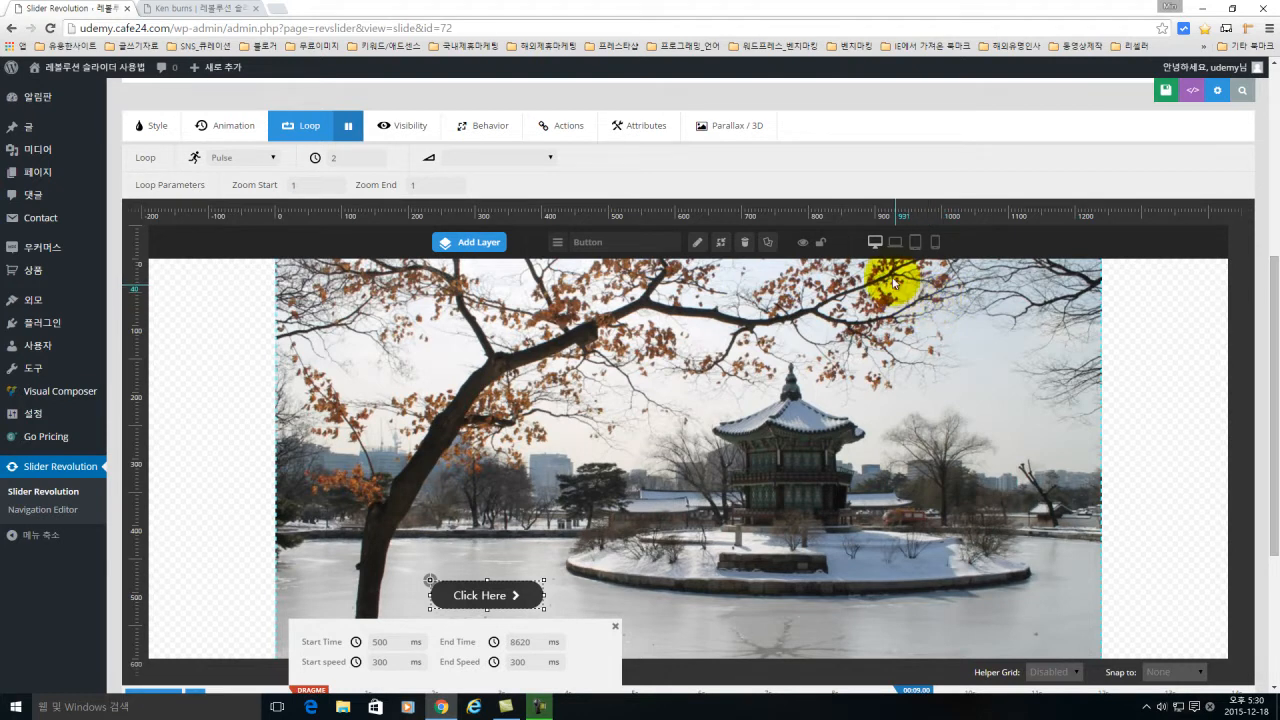
# - Move the button down and to the left on the notebook and tablet layouts, placing it on the ice beside the island
pyautogui.click(894, 246)
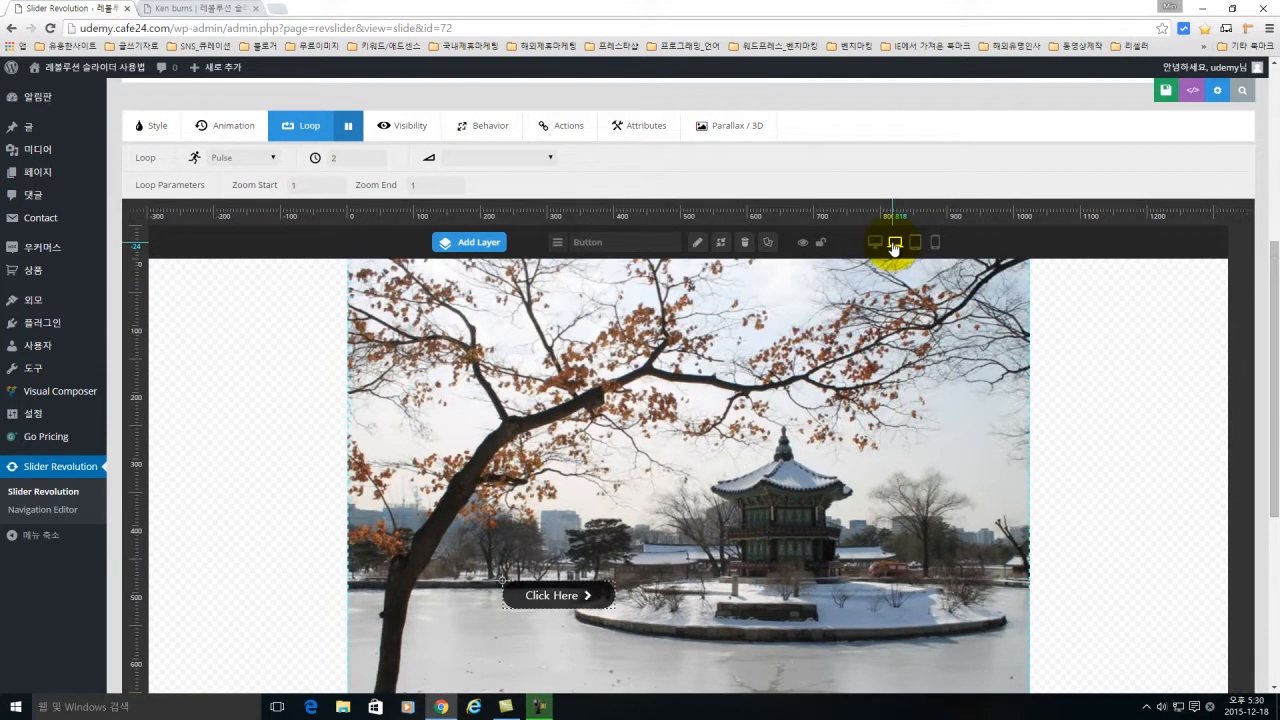
pyautogui.moveTo(545, 600); pyautogui.dragTo(498, 629)
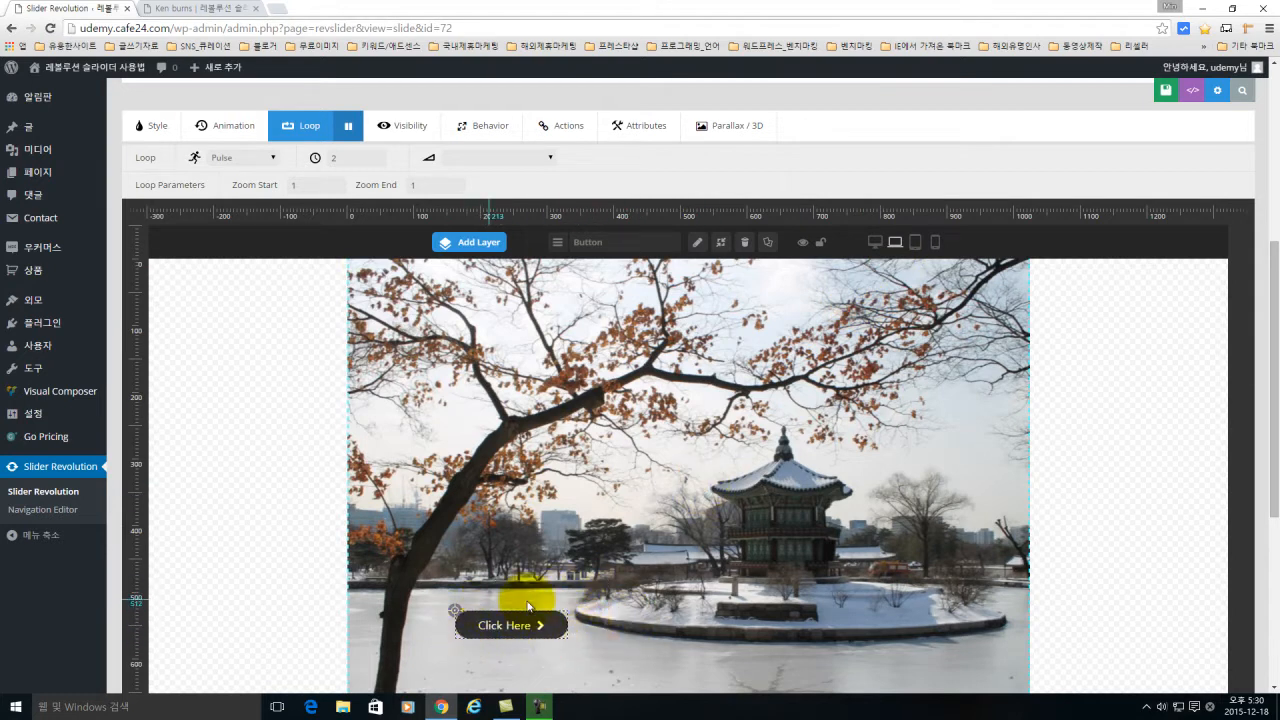
pyautogui.click(914, 244)
pyautogui.scroll(-1, 760, 520)
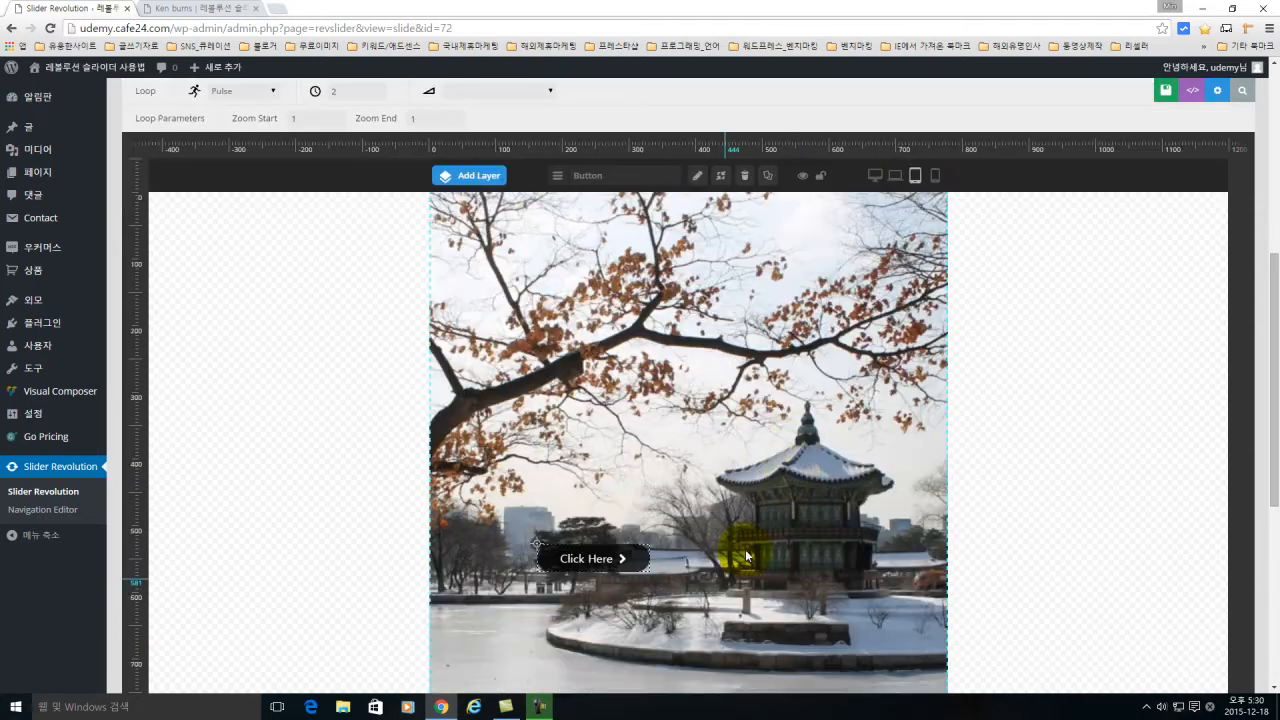
pyautogui.moveTo(596, 565); pyautogui.dragTo(500, 646)
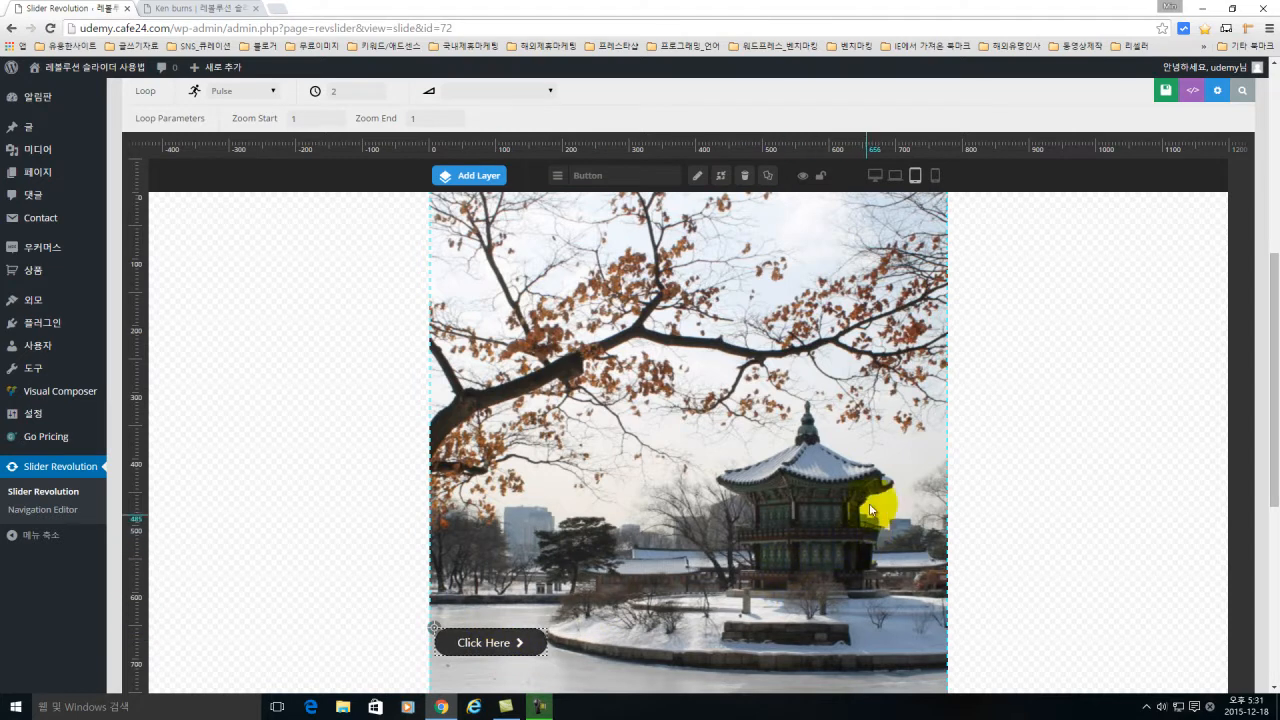
# - On the mobile layout, move the button up and to the right, onto the ice below the pavilion
pyautogui.click(935, 180)
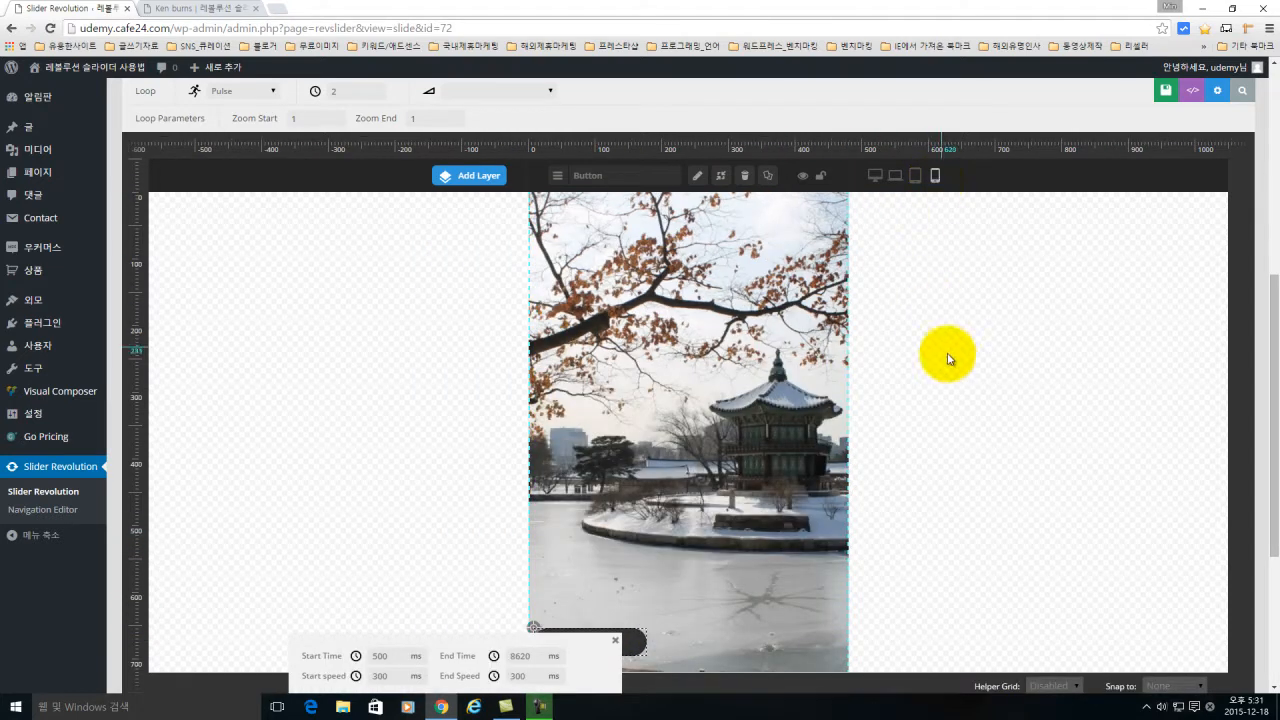
pyautogui.scroll(-2, 869, 464)
pyautogui.moveTo(648, 523); pyautogui.dragTo(780, 465)
pyautogui.scroll(2, 990, 433)
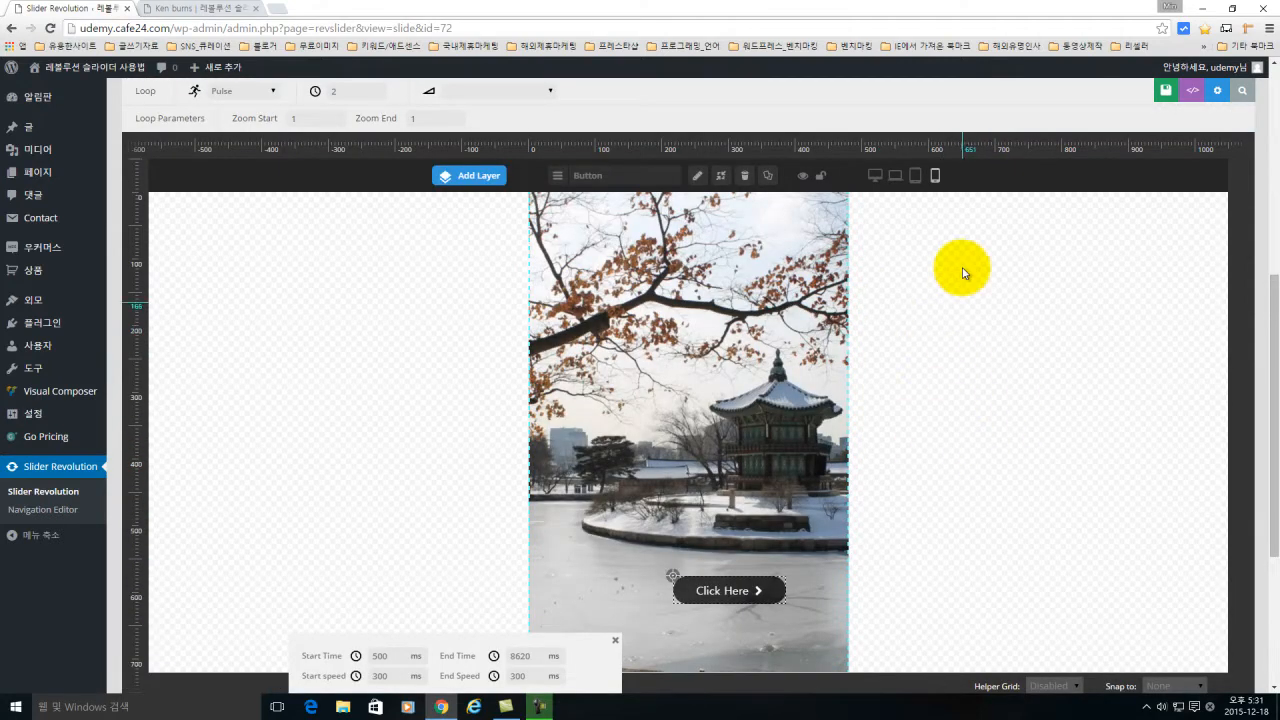
# - Compare the button's placement across the tablet, desktop and notebook layouts
pyautogui.click(915, 180)
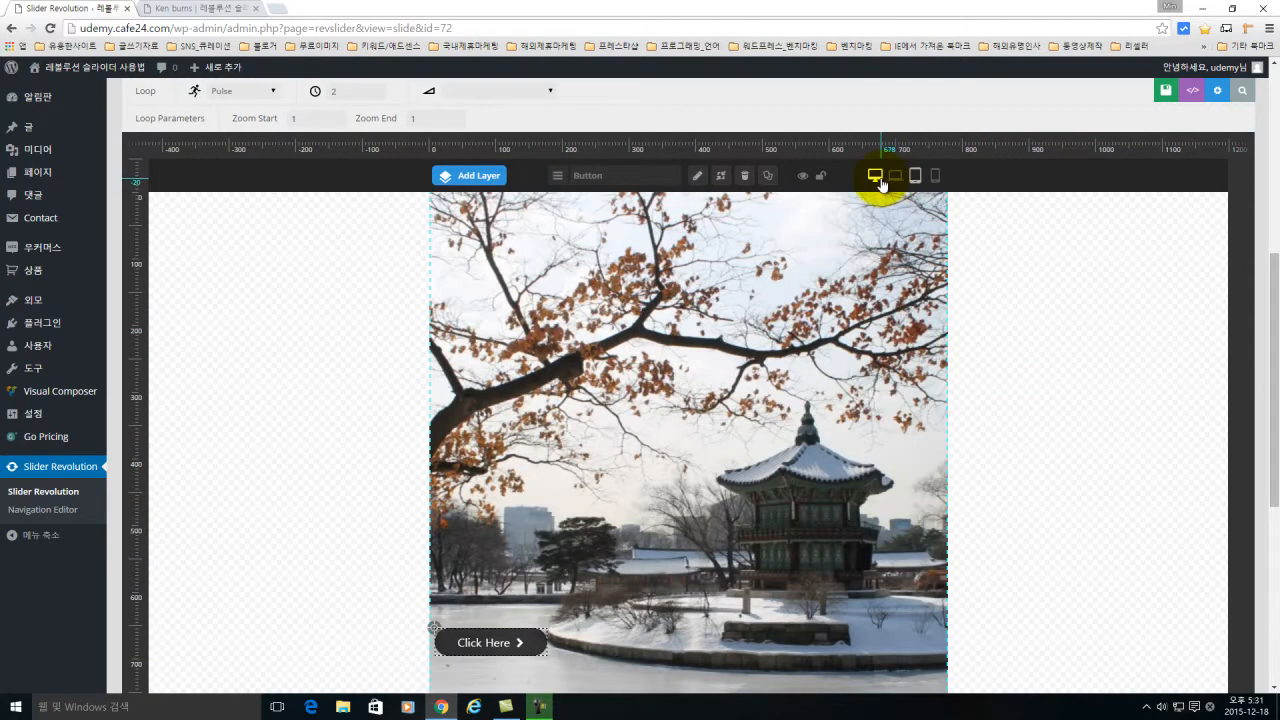
pyautogui.click(881, 182)
pyautogui.click(894, 180)
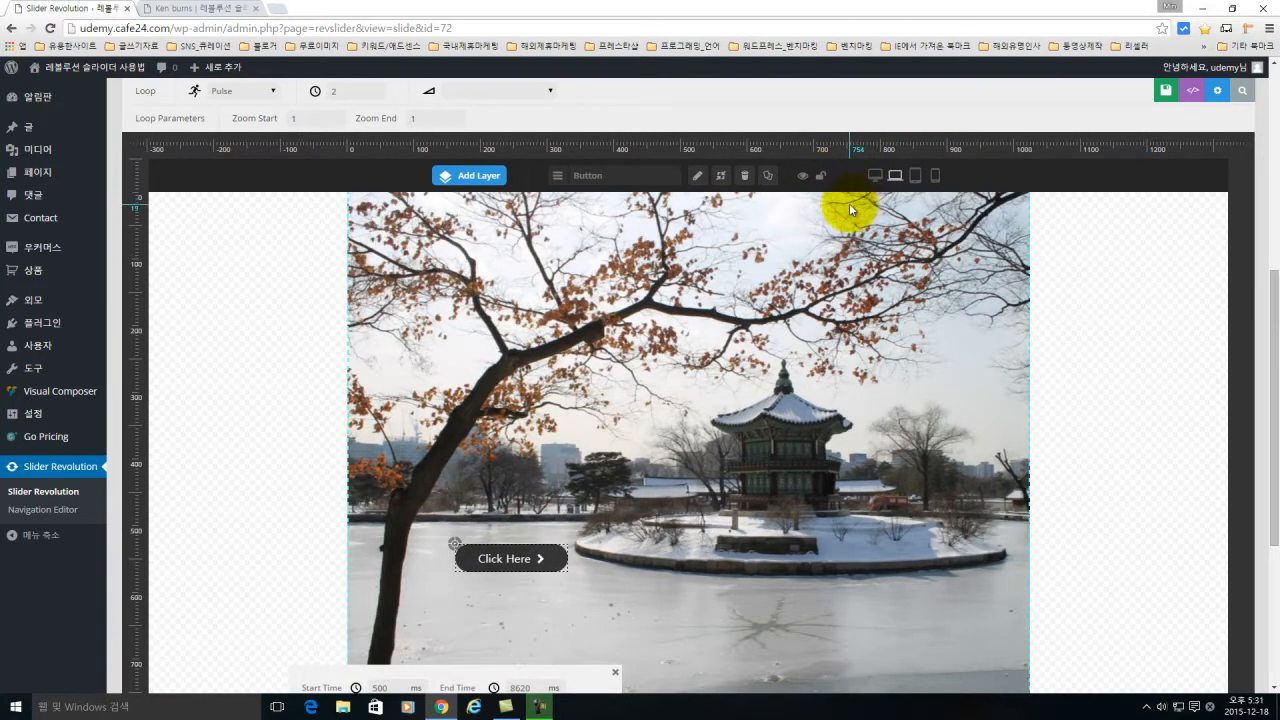
# - Turn off the button layer's visibility on mobile devices
pyautogui.scroll(1, 718, 203)
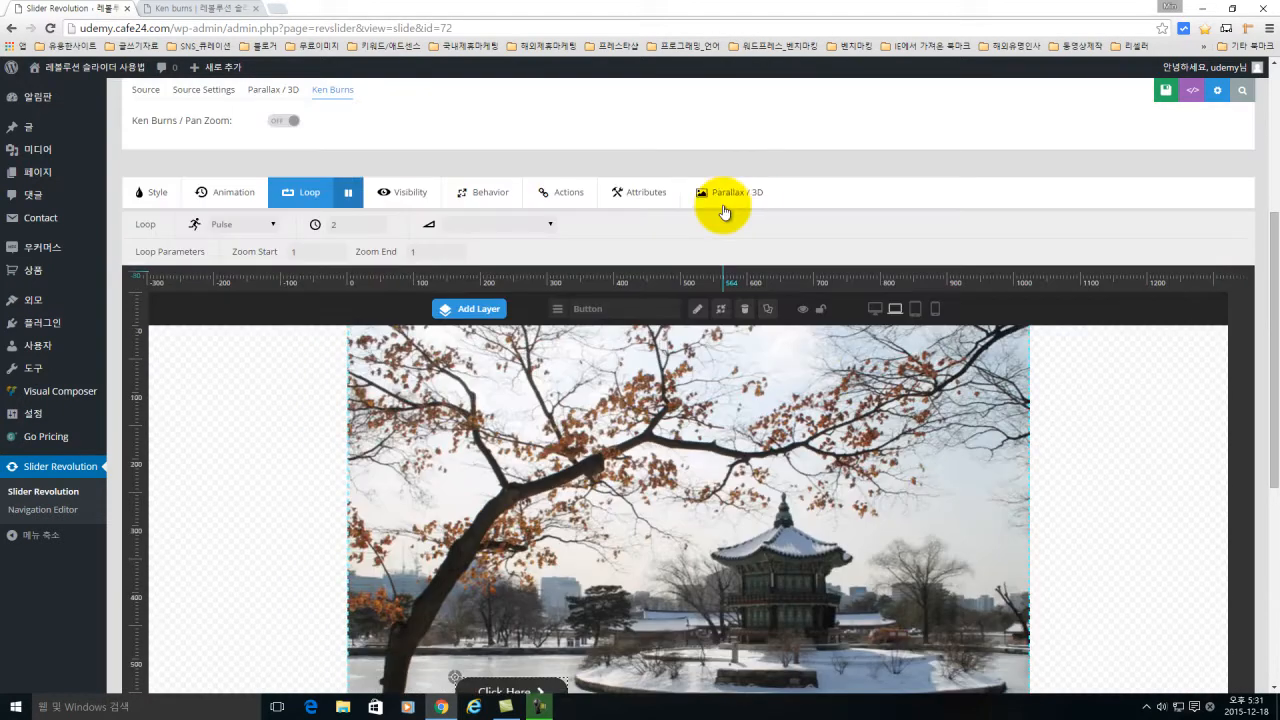
pyautogui.click(409, 194)
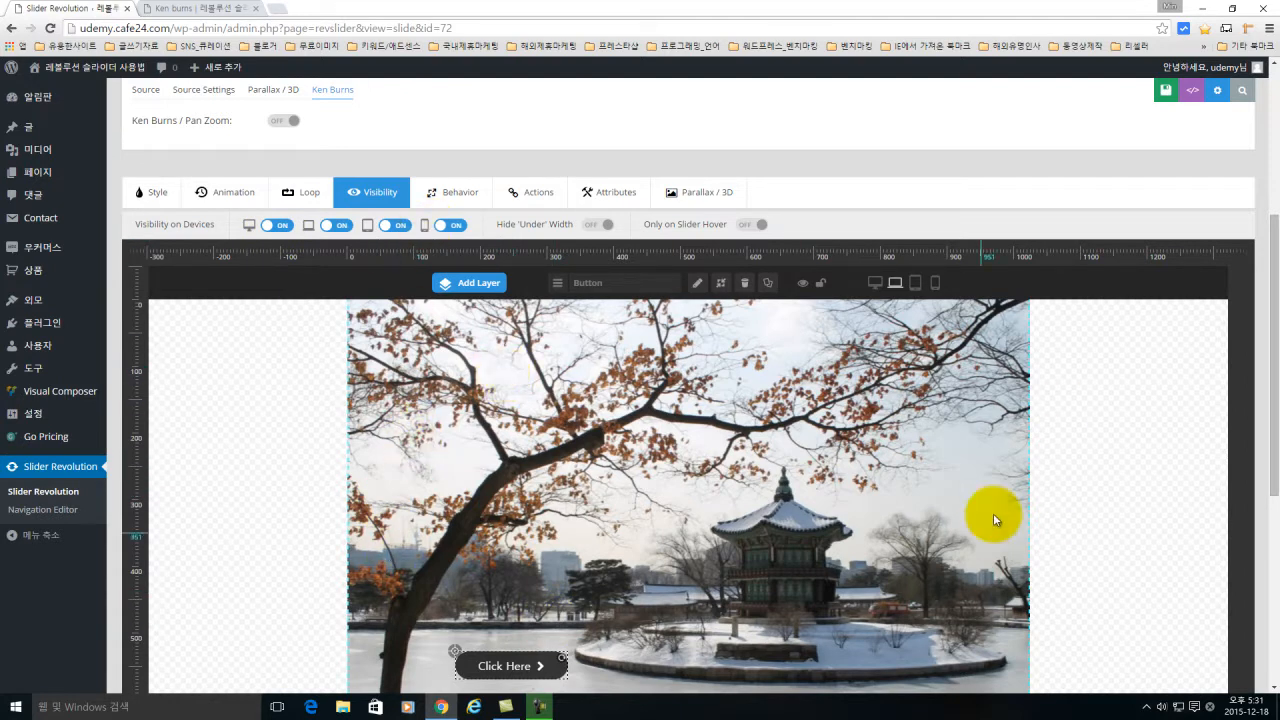
pyautogui.click(455, 226)
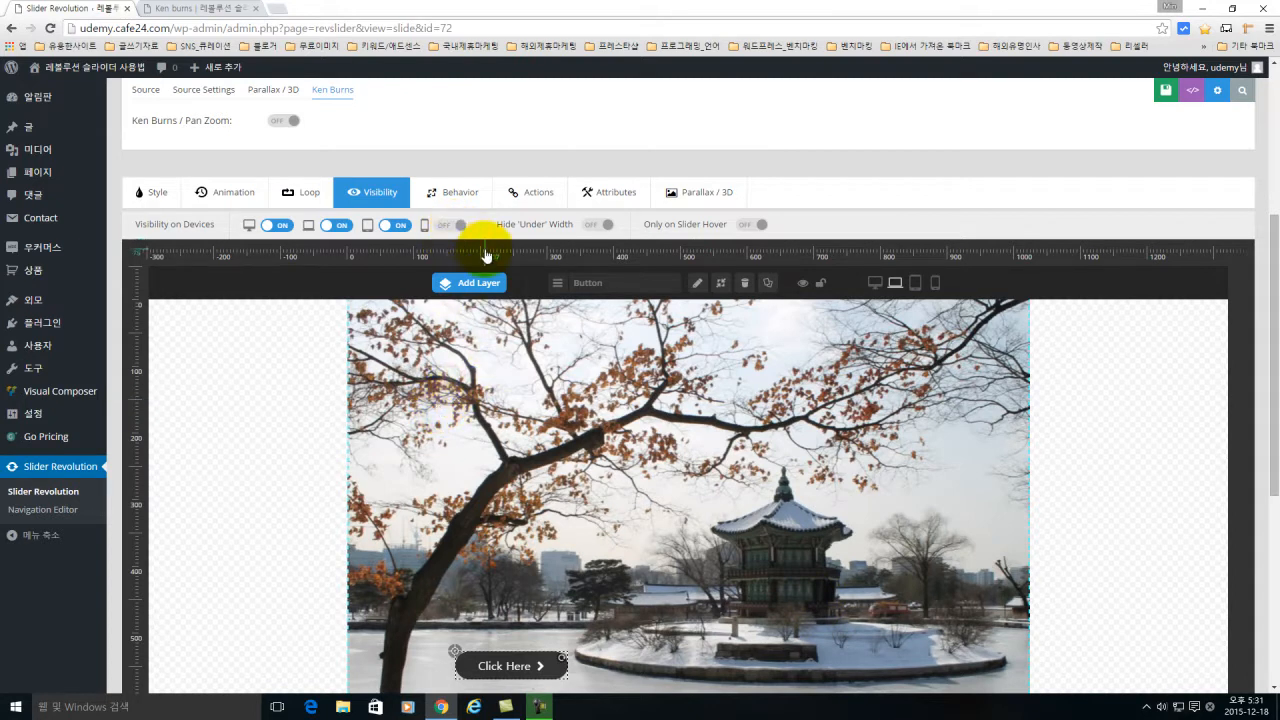